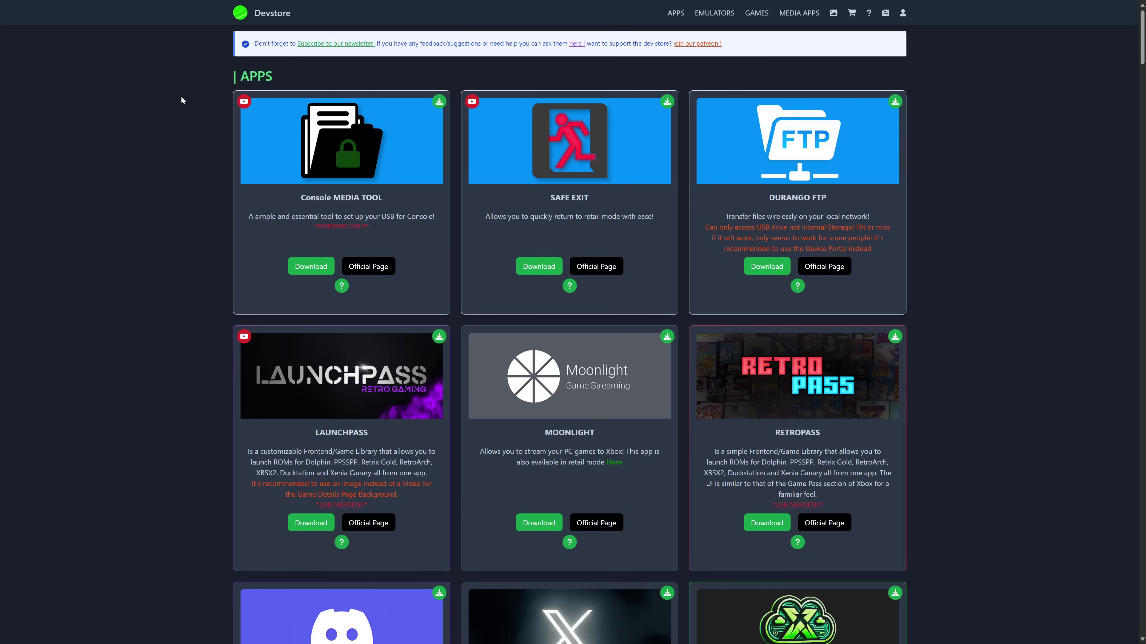
# - Find Panda3DS in the Devstore's Emulators section and download it
pyautogui.scroll(-20, 149, 264)
pyautogui.scroll(-13, 151, 180)
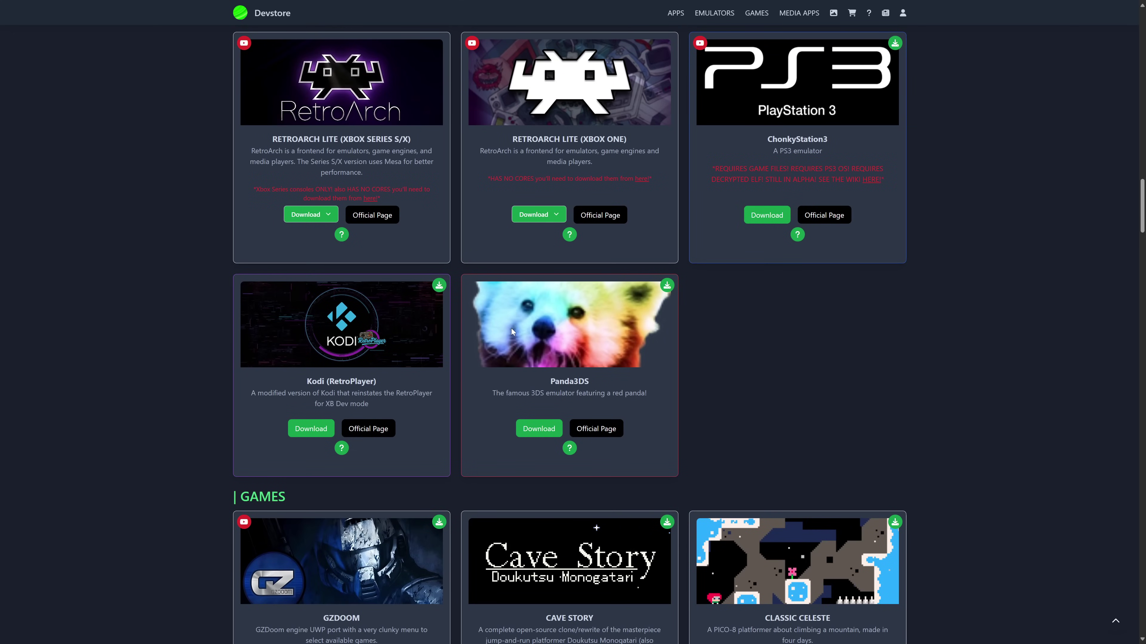
pyautogui.click(533, 432)
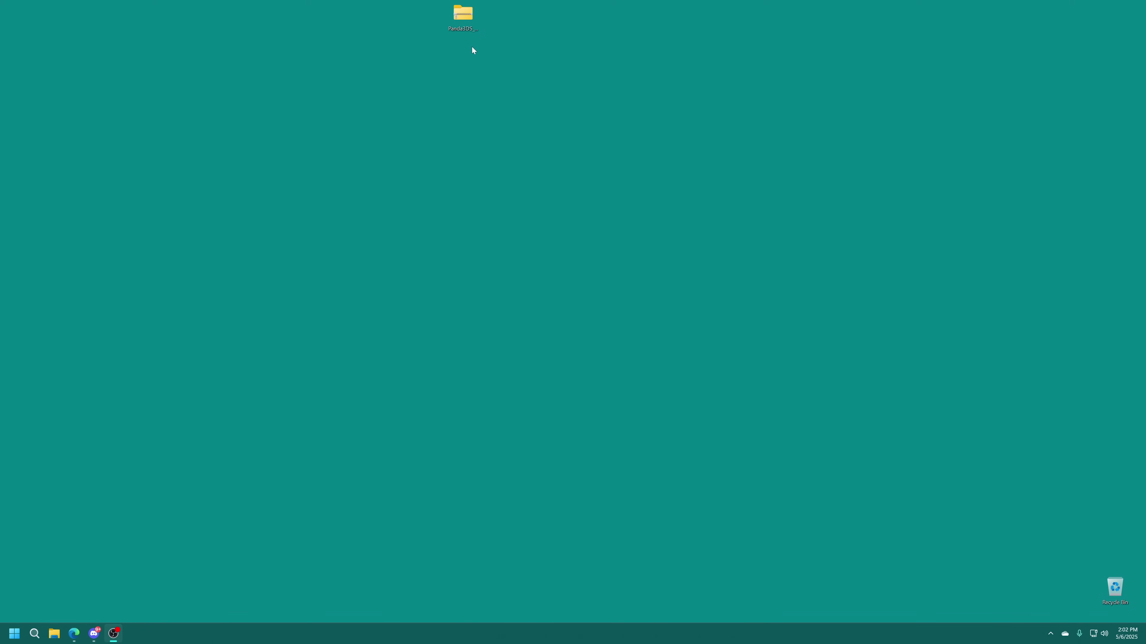
# - Extract the Panda3DS archive on the desktop with 7-Zip into its own folder, and open that folder
pyautogui.rightClick(462, 14)
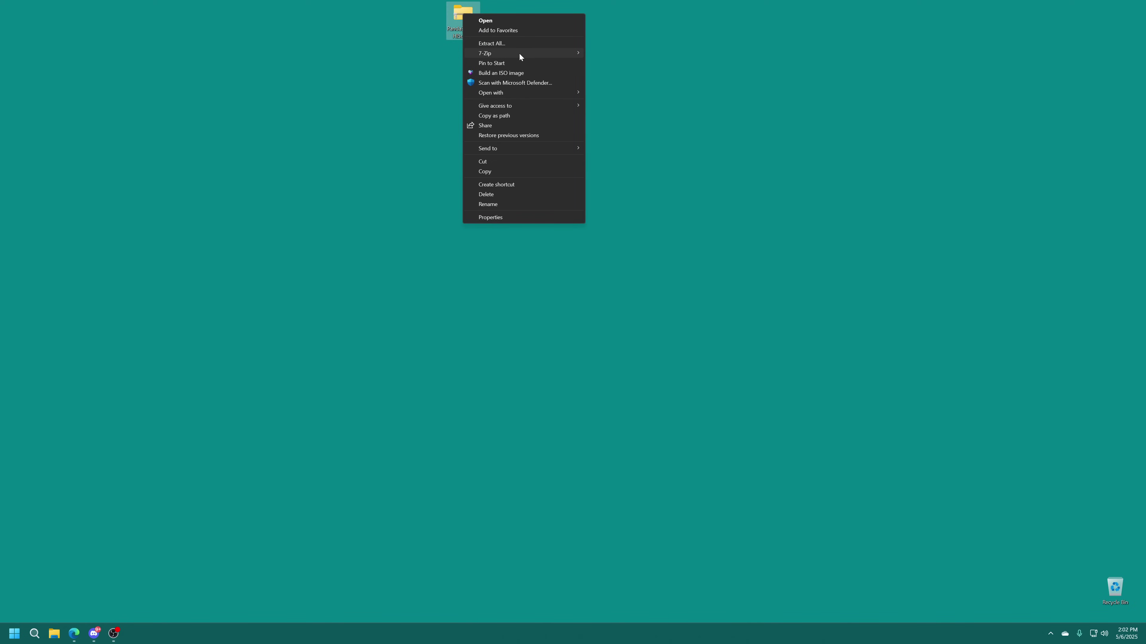
pyautogui.moveTo(582, 54)
pyautogui.click(645, 93)
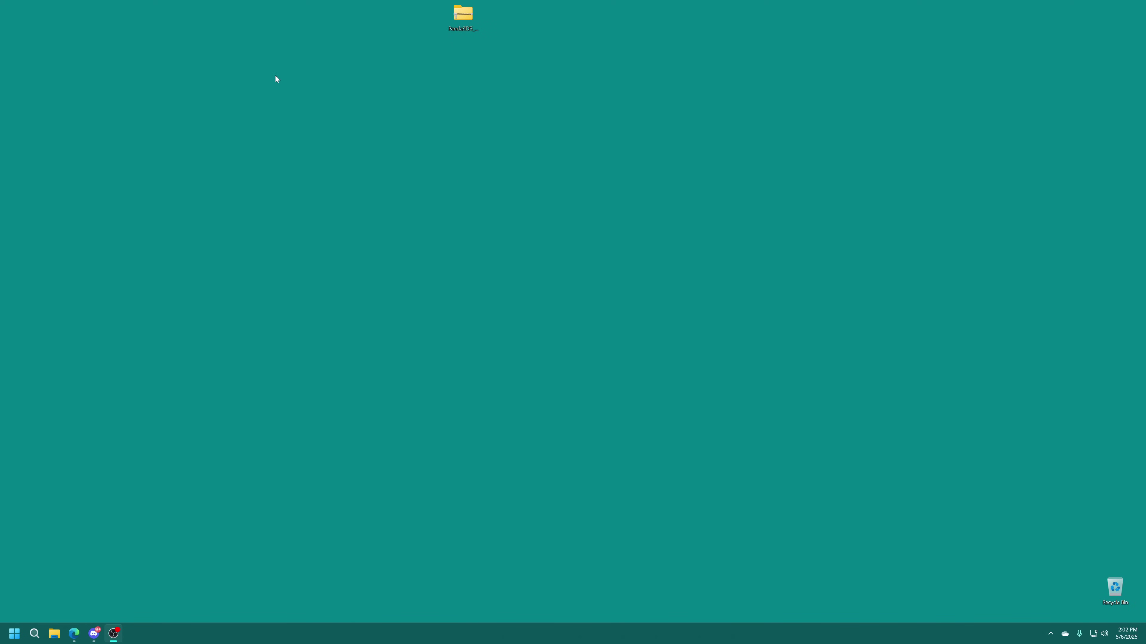
pyautogui.doubleClick(18, 18)
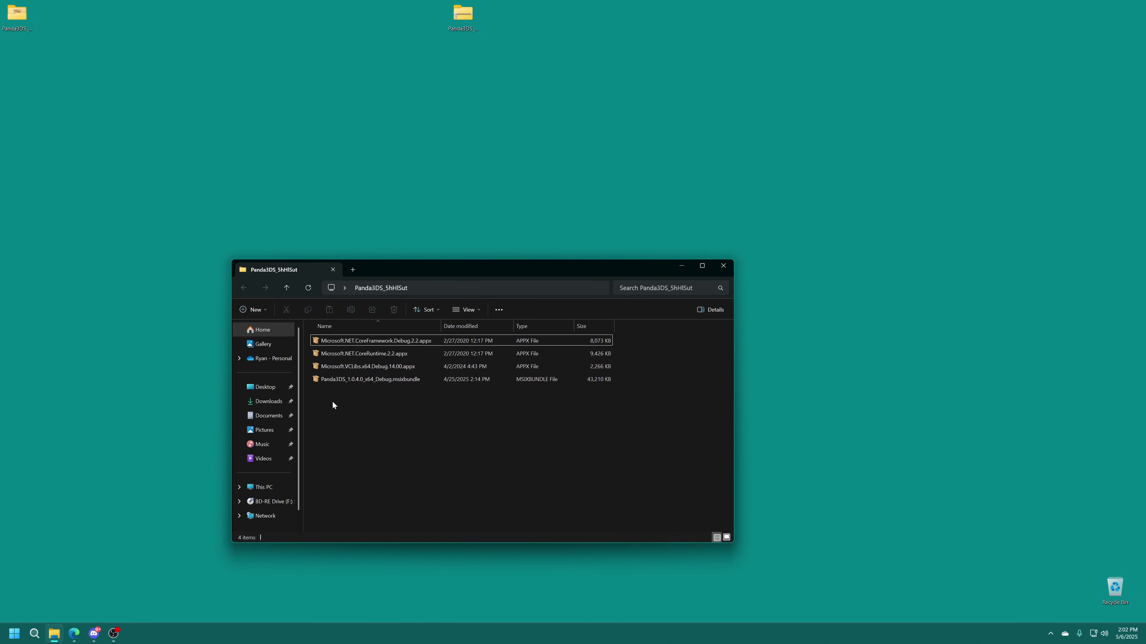
# - Examine the three .appx dependency files and the Panda3DS .msixbundle in the extracted folder, and close its window
pyautogui.moveTo(332, 401); pyautogui.dragTo(429, 376)
pyautogui.moveTo(307, 371); pyautogui.dragTo(366, 337)
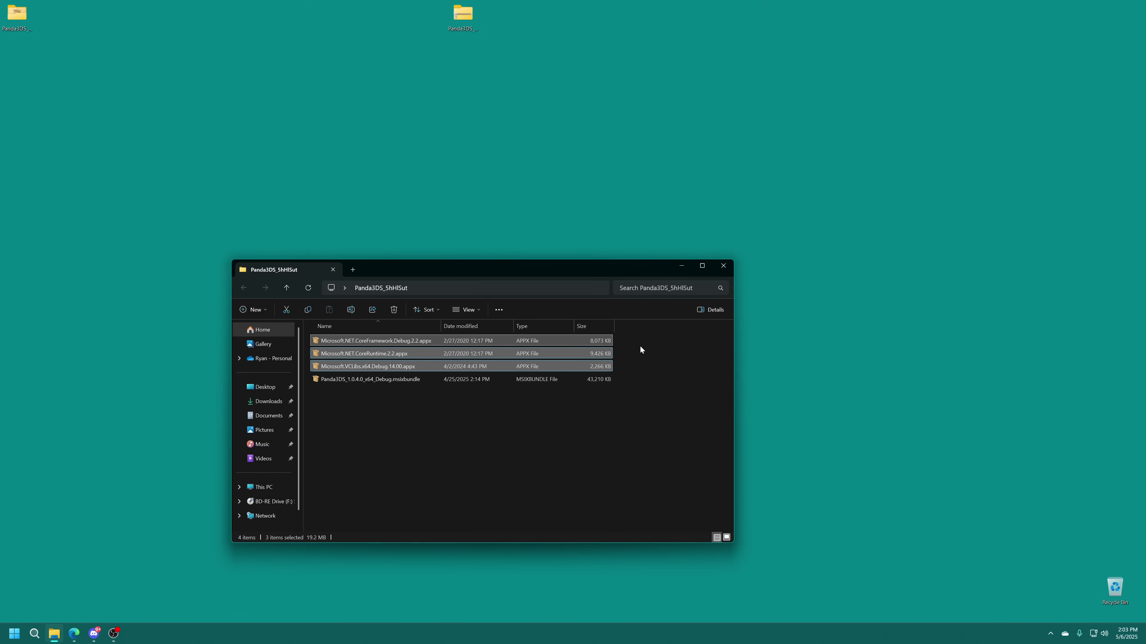
pyautogui.click(437, 421)
pyautogui.moveTo(359, 403); pyautogui.dragTo(388, 383)
pyautogui.click(444, 427)
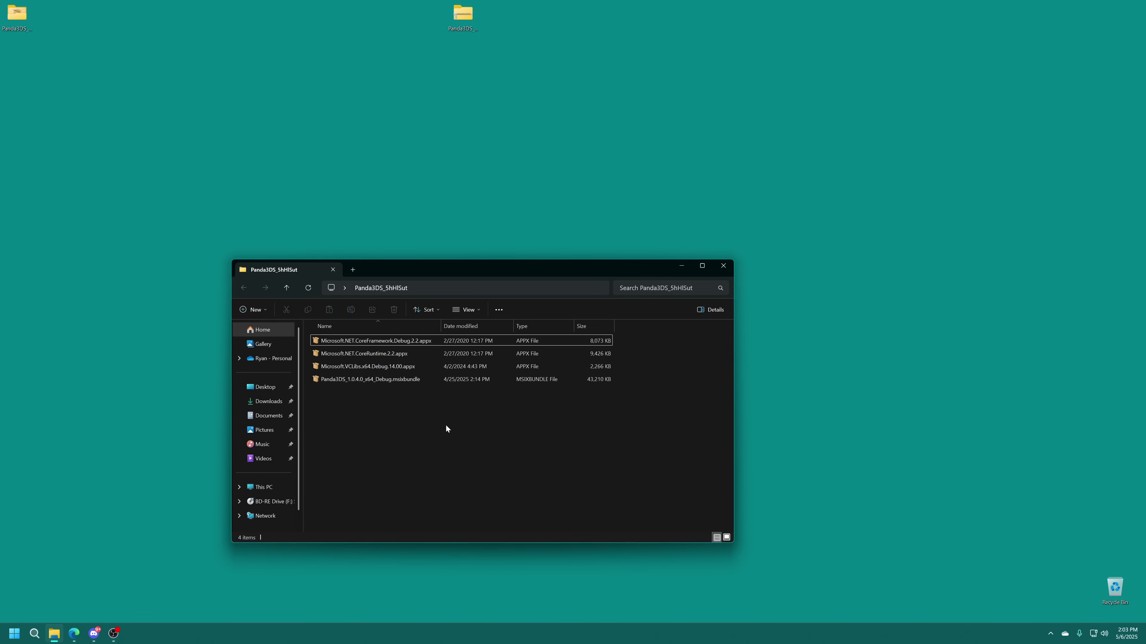
pyautogui.moveTo(624, 339); pyautogui.dragTo(585, 365)
pyautogui.click(676, 389)
pyautogui.moveTo(424, 429); pyautogui.dragTo(402, 336)
pyautogui.click(375, 166)
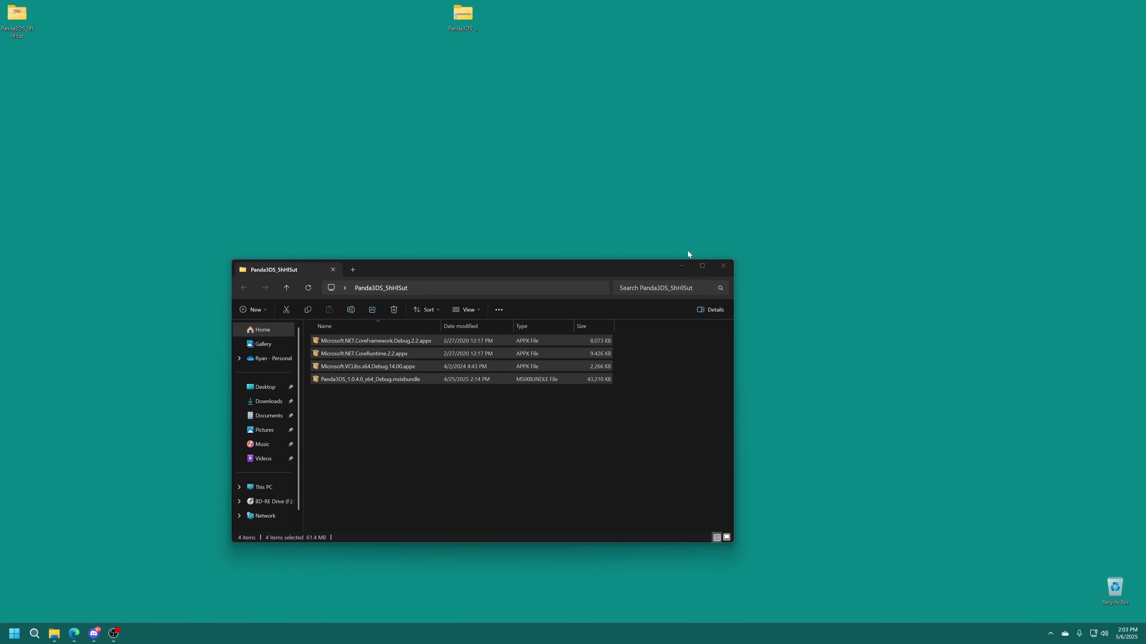
pyautogui.click(727, 268)
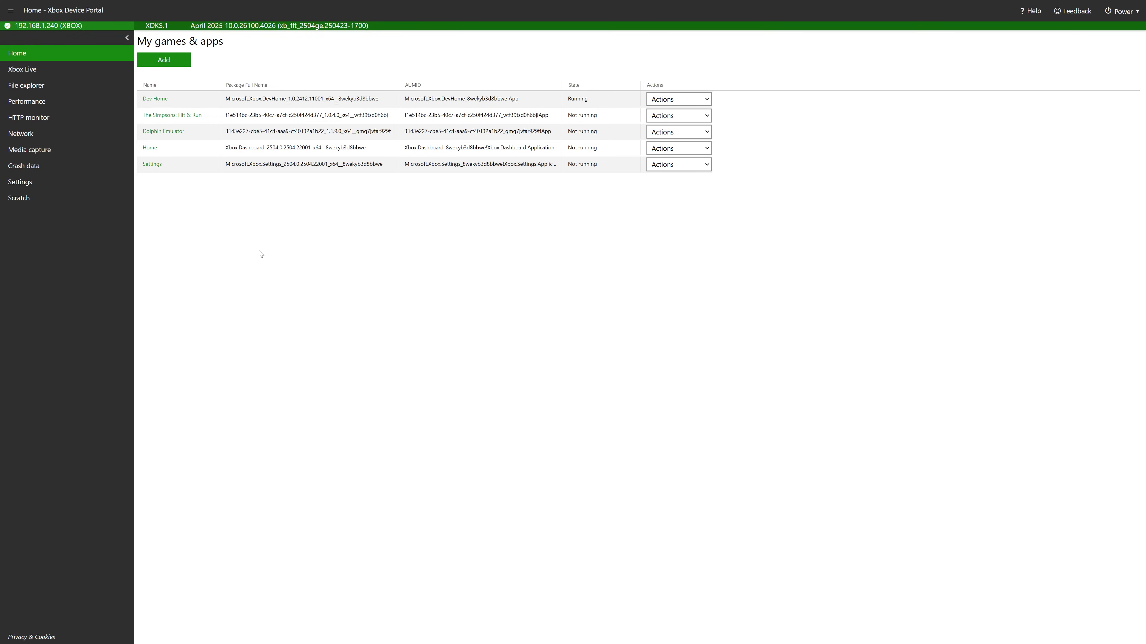
# - In Xbox Device Portal, add a new app using Panda3DS_1.0.4.0_x64_Debug.msixbundle as the package and proceed to the dependencies
pyautogui.click(174, 61)
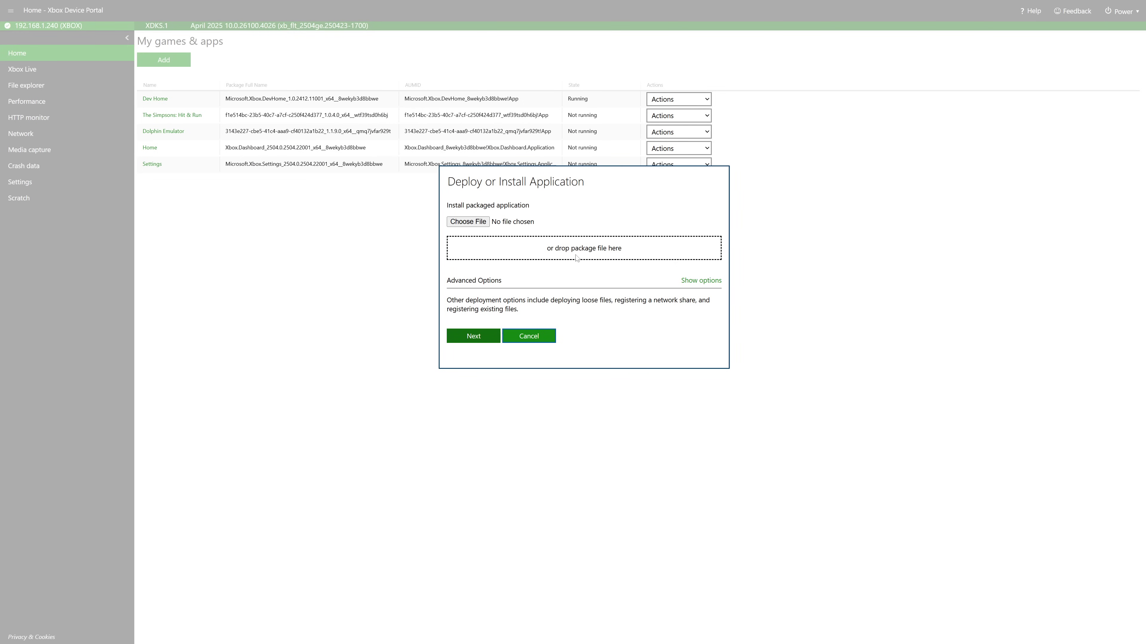
pyautogui.click(468, 221)
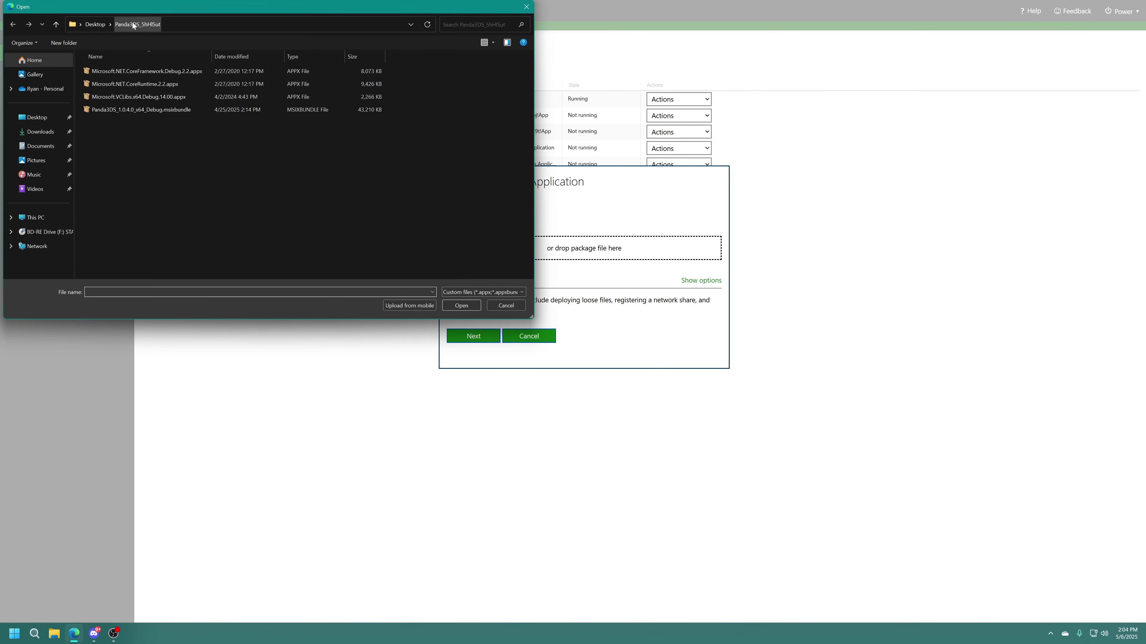
pyautogui.doubleClick(195, 111)
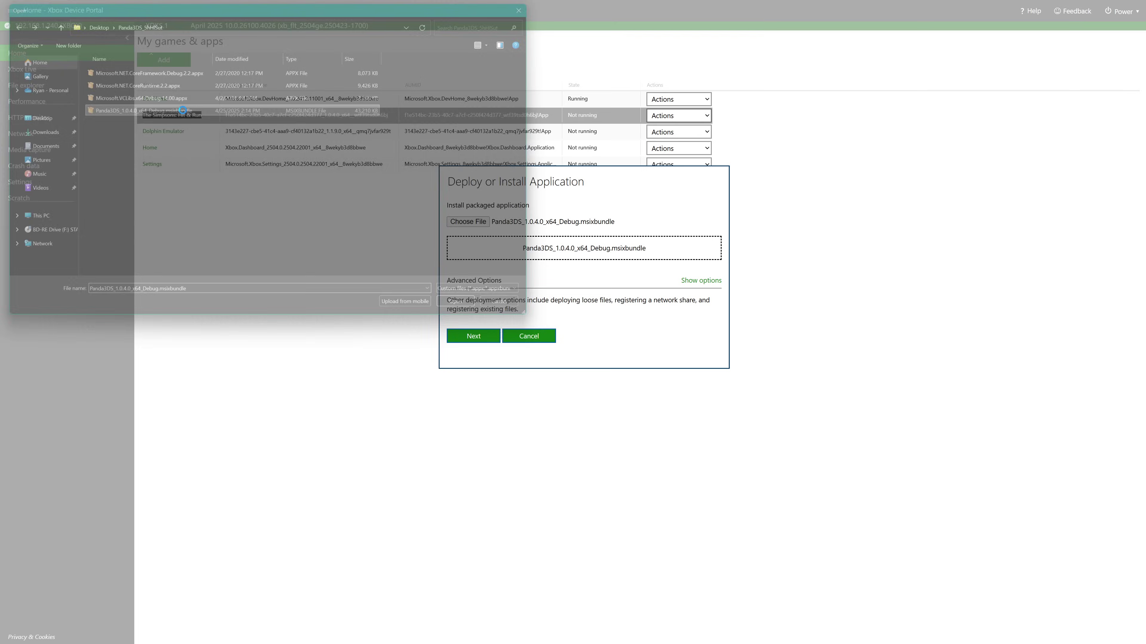
pyautogui.click(491, 334)
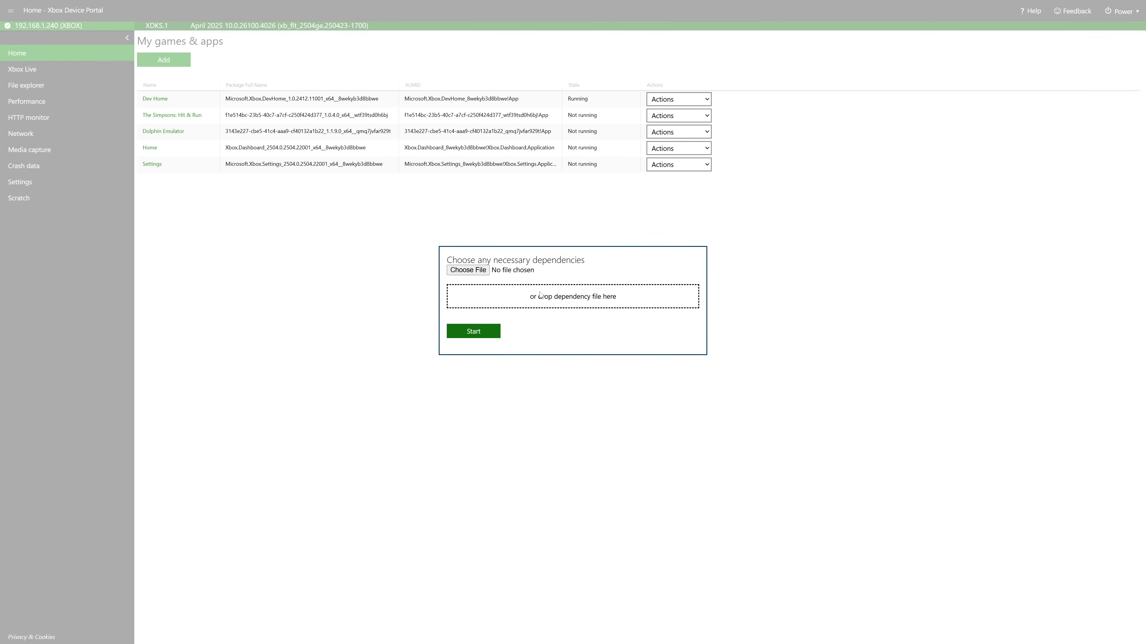
# - Add the Microsoft.NET.CoreFramework.Debug.2.2, Microsoft.NET.CoreRuntime.2.2 and Microsoft.VCLibs.x64.Debug.14.00 .appx files as dependencies and install the package
pyautogui.click(468, 270)
pyautogui.doubleClick(143, 74)
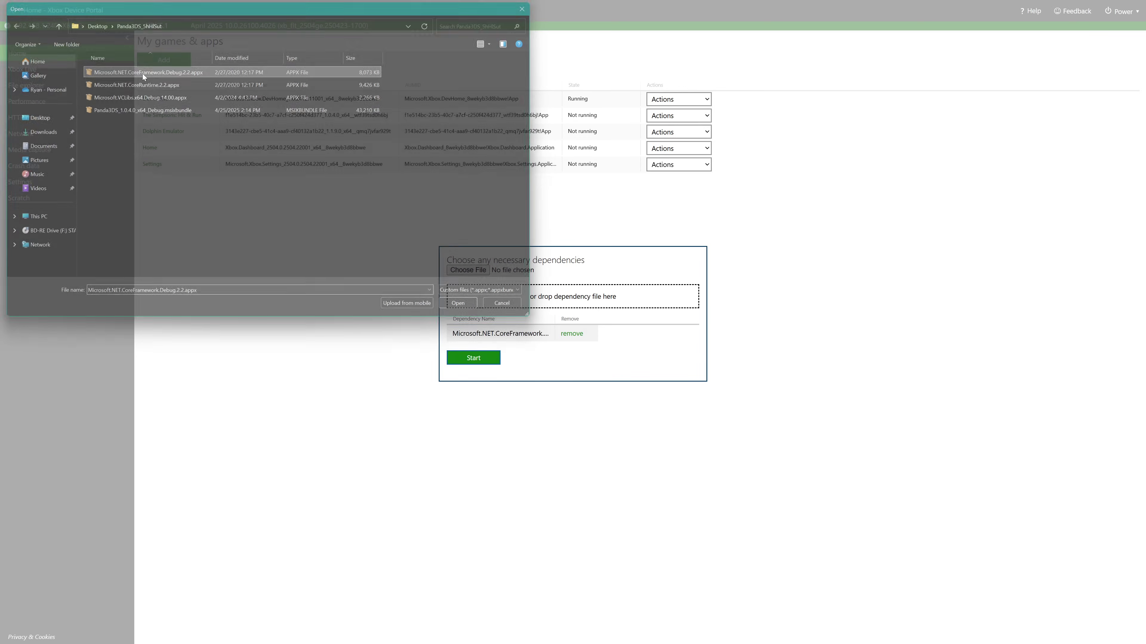
pyautogui.click(464, 269)
pyautogui.doubleClick(164, 84)
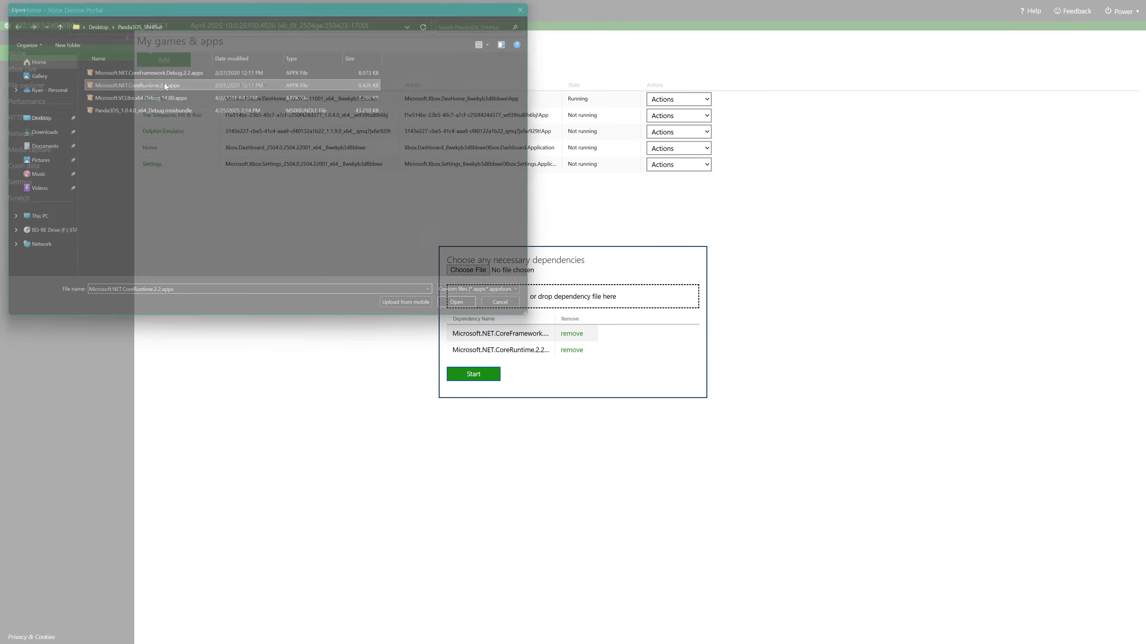
pyautogui.click(468, 270)
pyautogui.doubleClick(175, 97)
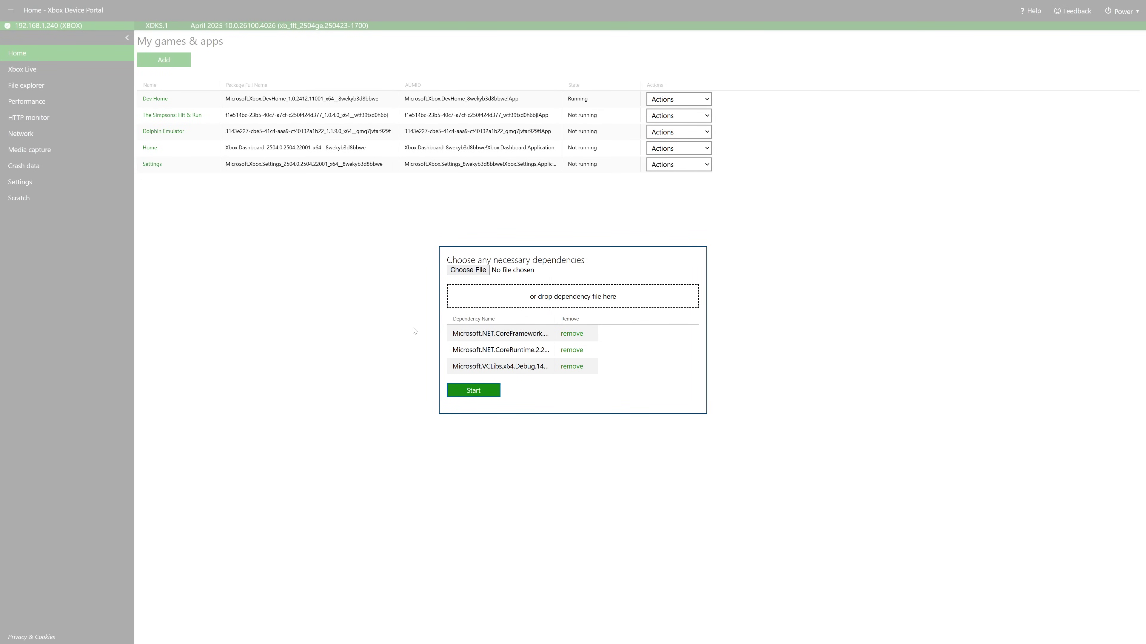
pyautogui.click(479, 395)
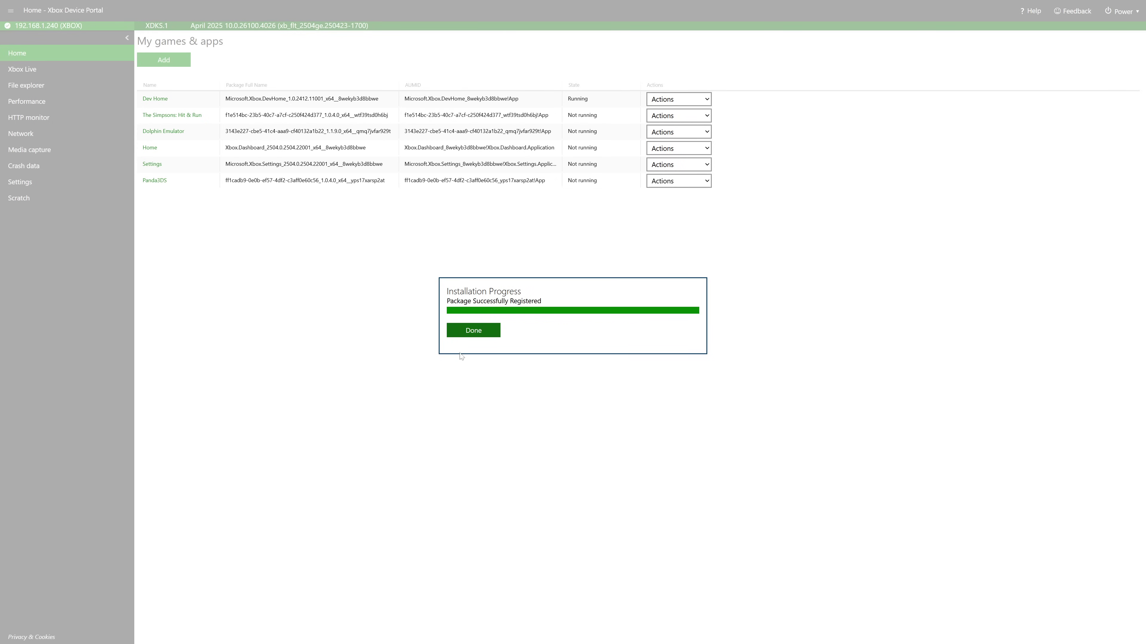
pyautogui.click(475, 332)
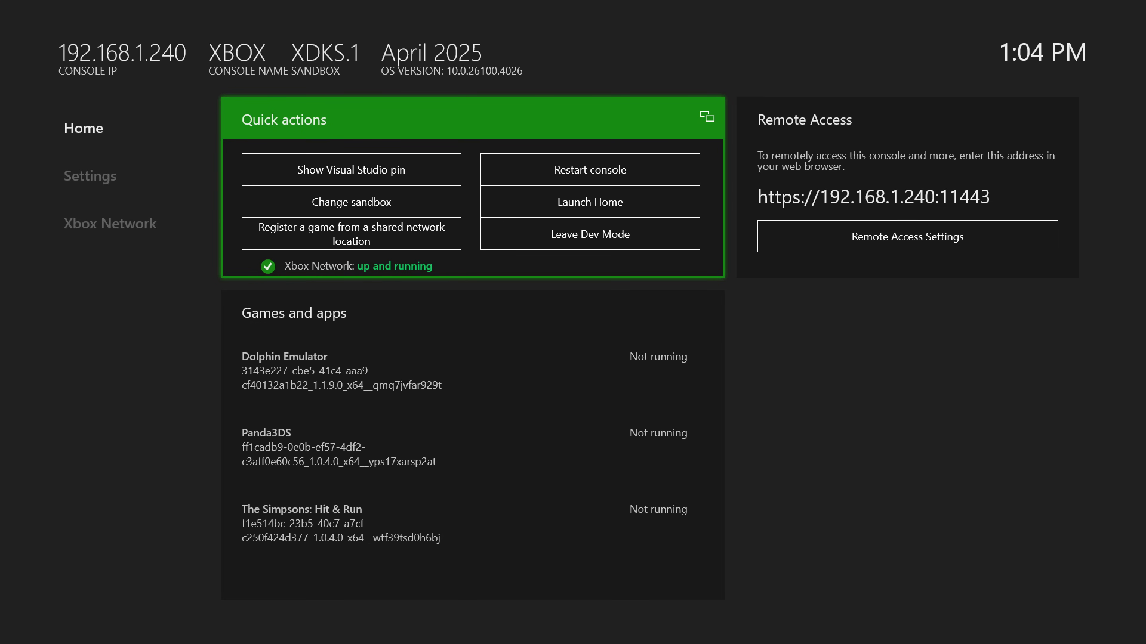
# - On the console's Dev Home, open the app details of Panda3DS in Games and apps
pyautogui.press('Return')
pyautogui.press('Down')
pyautogui.press('Escape')
pyautogui.press('Down')
pyautogui.press('Return')
pyautogui.press('Down')
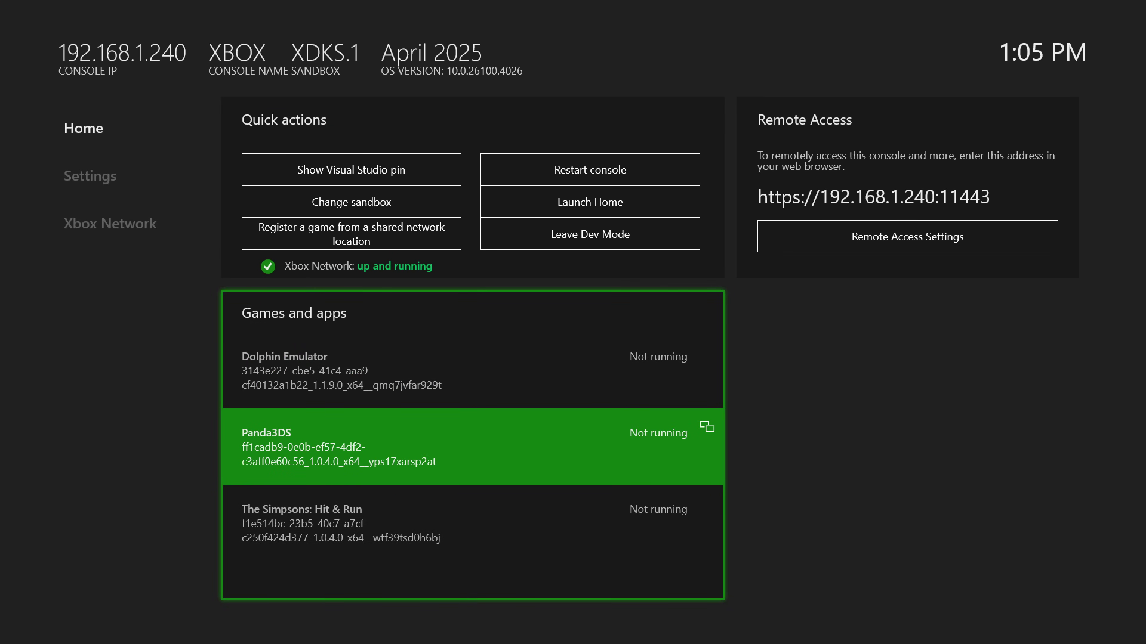
pyautogui.press('Menu')
pyautogui.press('Down')
pyautogui.press('Down')
pyautogui.press('Down')
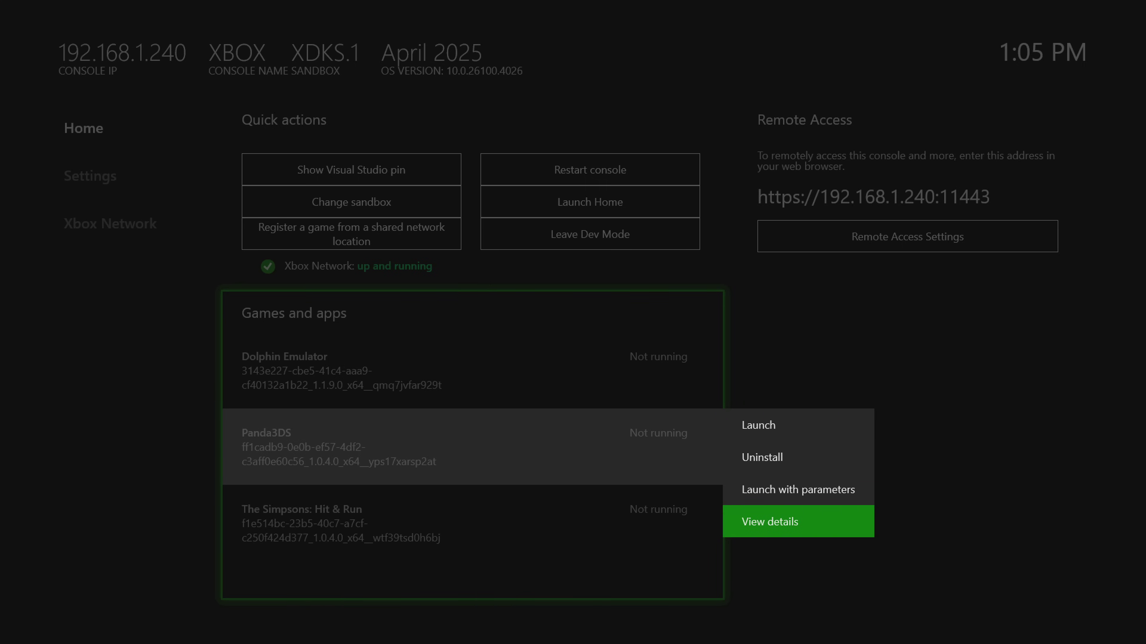
pyautogui.press('Return')
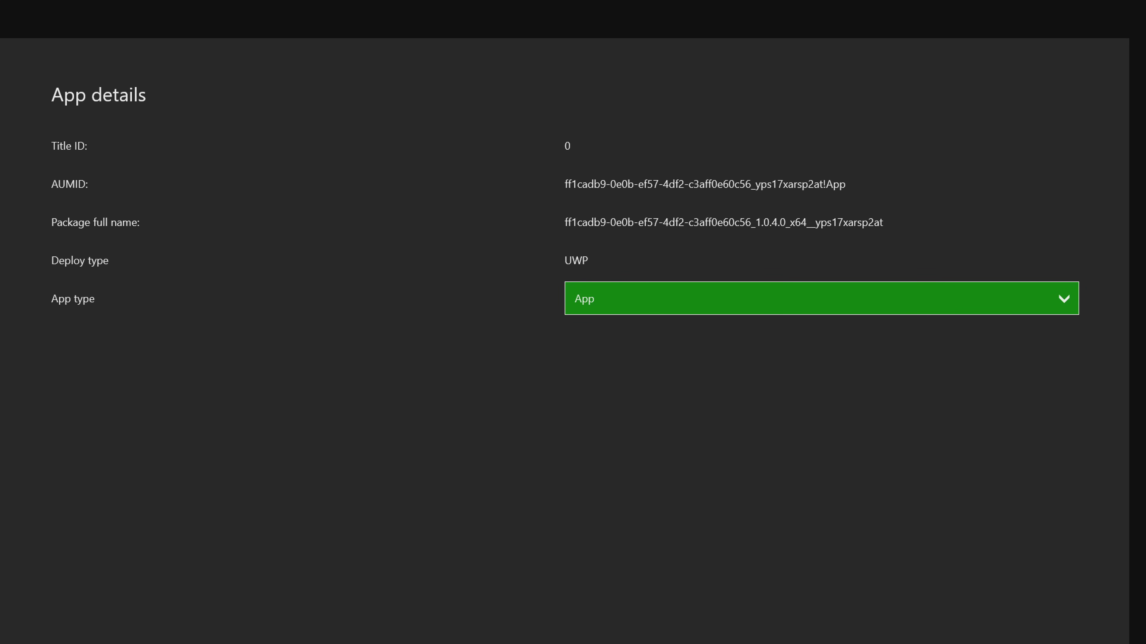
# - Change the app type of Panda3DS to the option other than App, and close its details
pyautogui.press('Return')
pyautogui.press('Up')
pyautogui.press('Return')
pyautogui.press('Escape')
# - Bring up the restart confirmation for the console and dismiss it
pyautogui.press('Up')
pyautogui.press('Up')
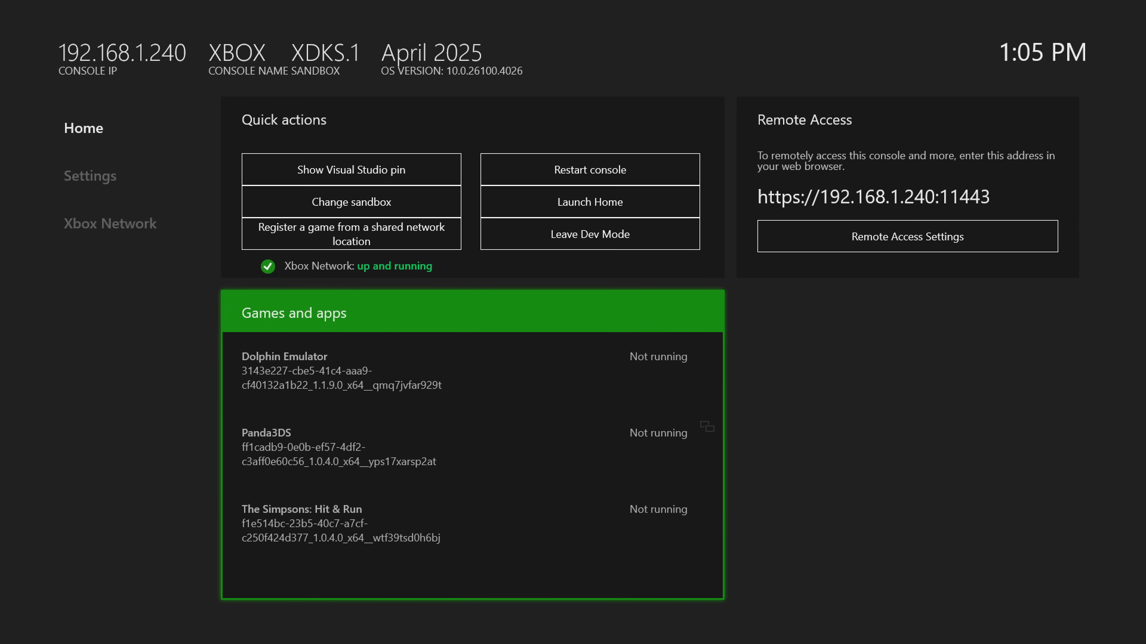
pyautogui.press('Up')
pyautogui.press('Up')
pyautogui.press('Right')
pyautogui.press('Return')
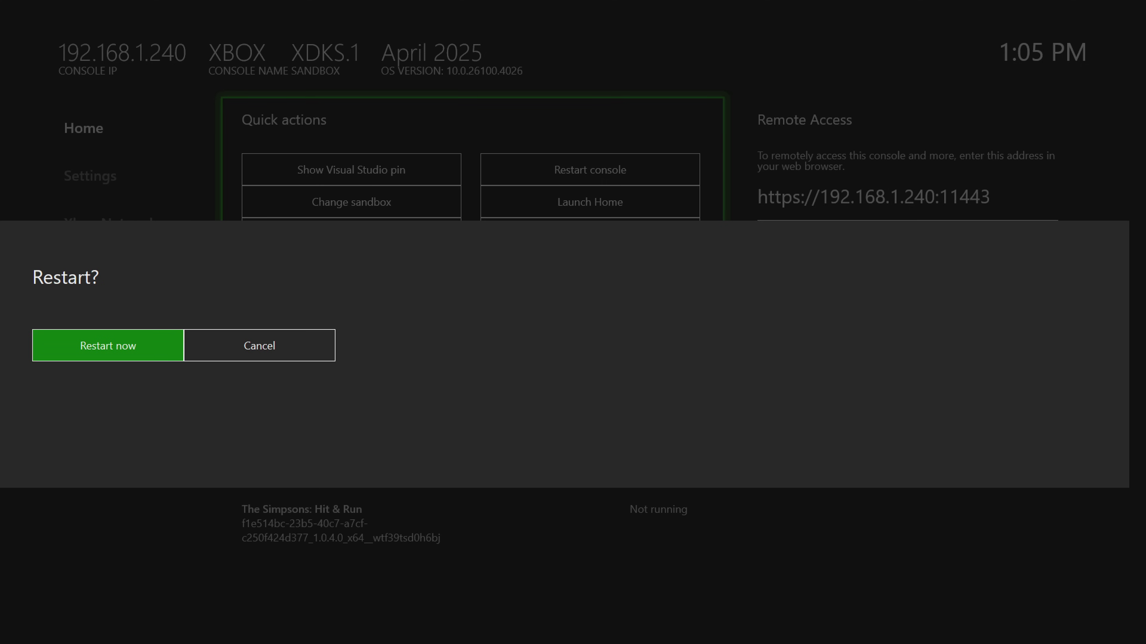
pyautogui.press('Escape')
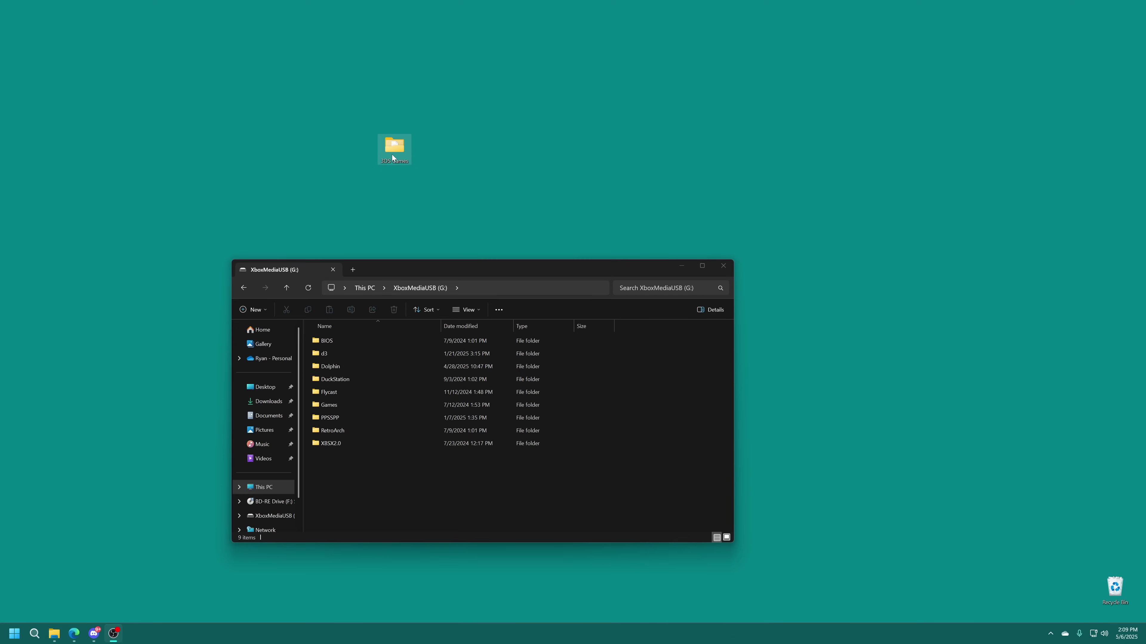
# - On the PC, copy all game files from the desktop's 3DS Games folder to the root of the XboxMediaUSB (G:) drive
pyautogui.doubleClick(393, 150)
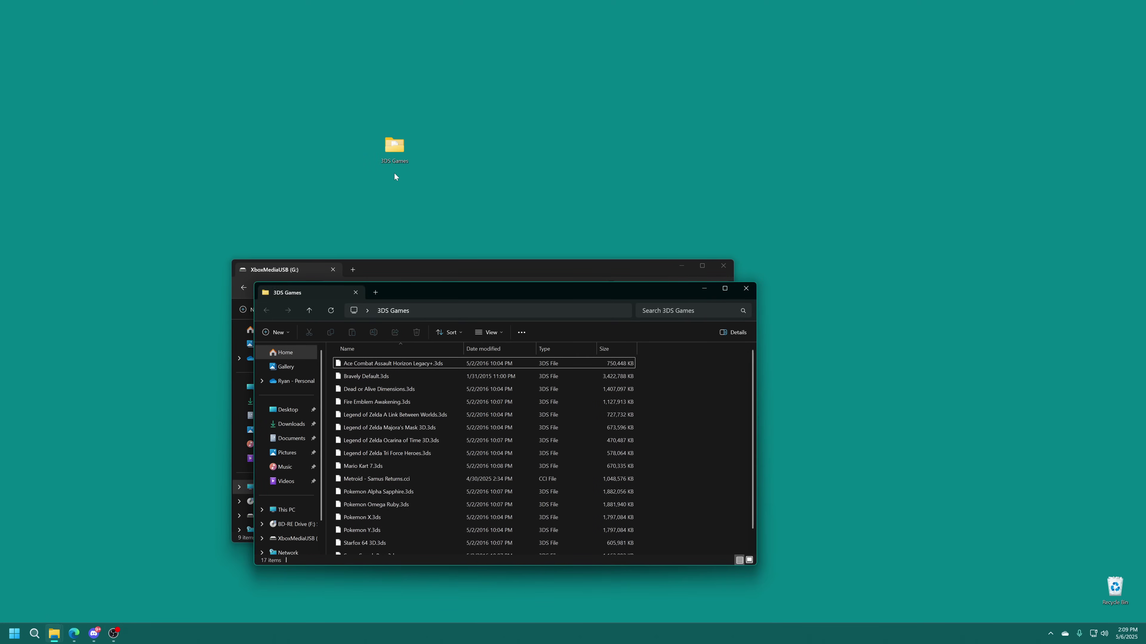
pyautogui.moveTo(400, 297); pyautogui.dragTo(344, 67)
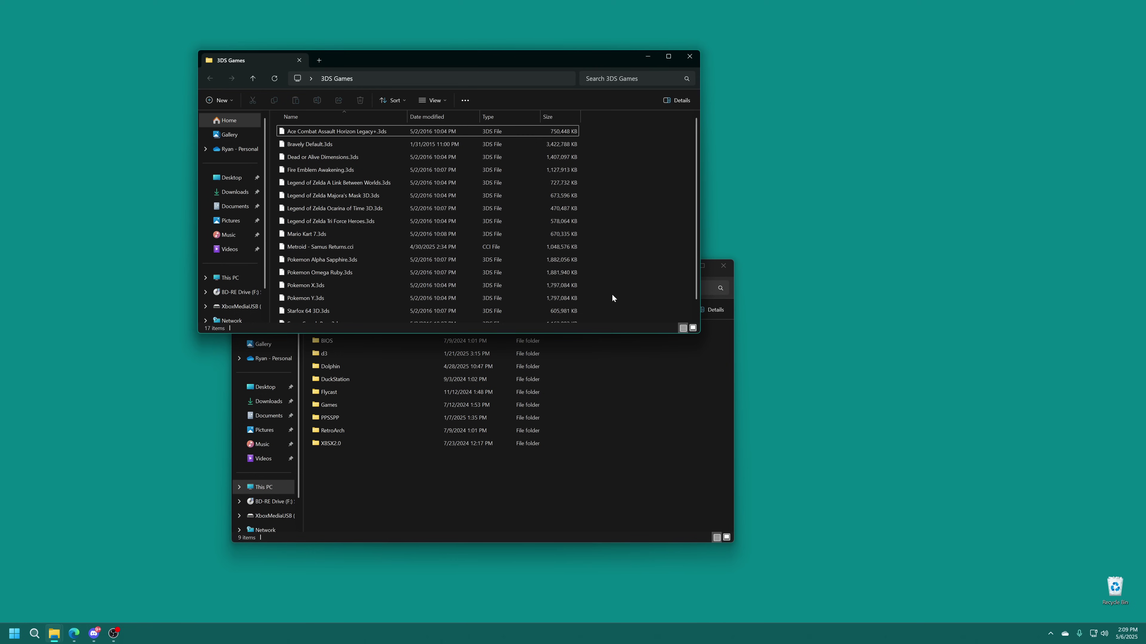
pyautogui.click(432, 489)
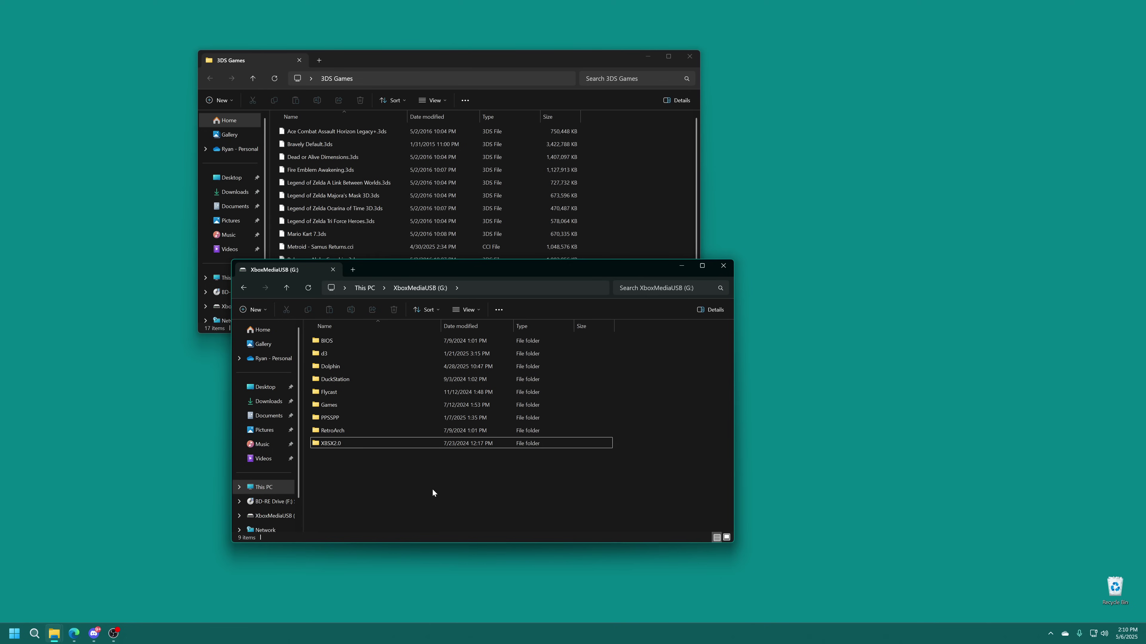
pyautogui.click(622, 220)
pyautogui.hotkey('ctrl', 'a')
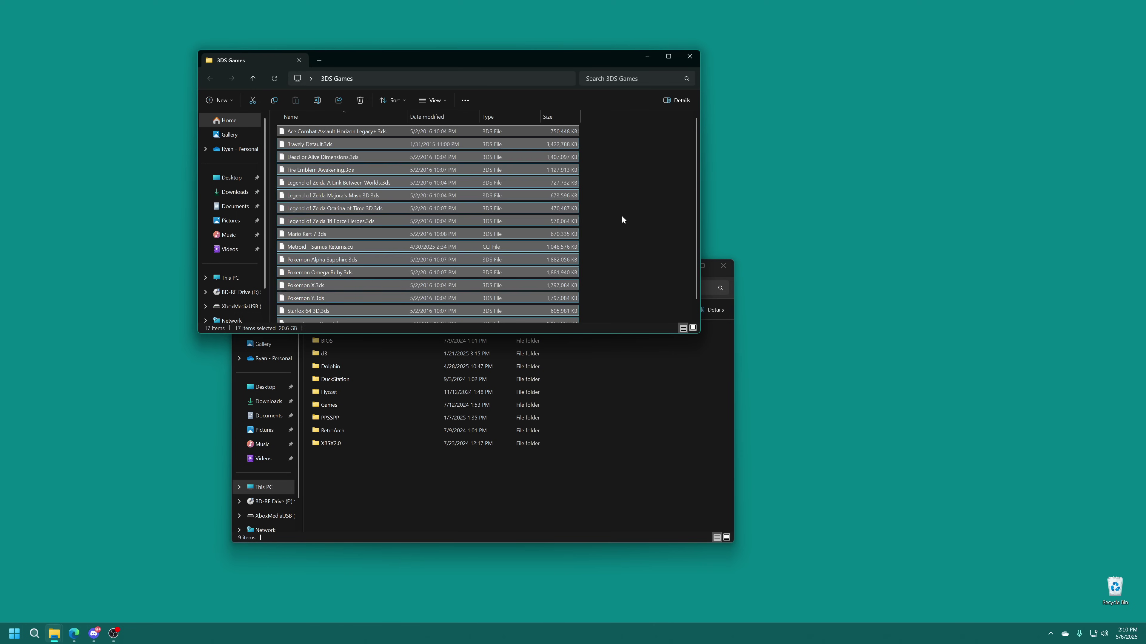
pyautogui.hotkey('ctrl', 'c')
pyautogui.click(471, 502)
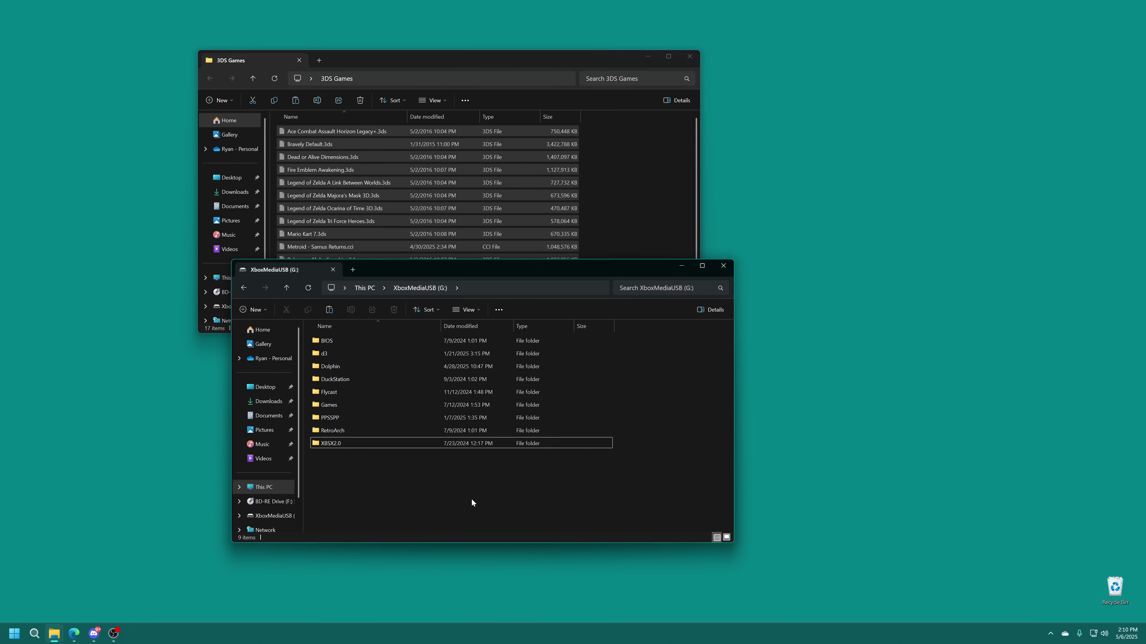
pyautogui.hotkey('ctrl', 'v')
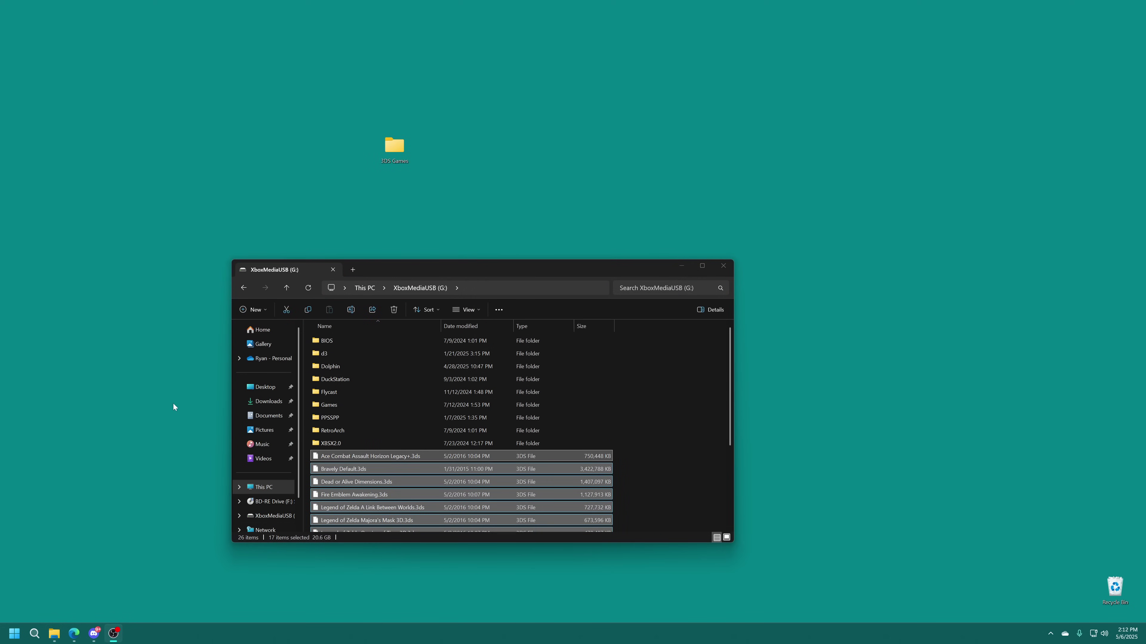
# - Close the USB drive window and delete the 3DS Games folder from the desktop
pyautogui.click(723, 266)
pyautogui.moveTo(558, 96); pyautogui.dragTo(327, 228)
pyautogui.press('Delete')
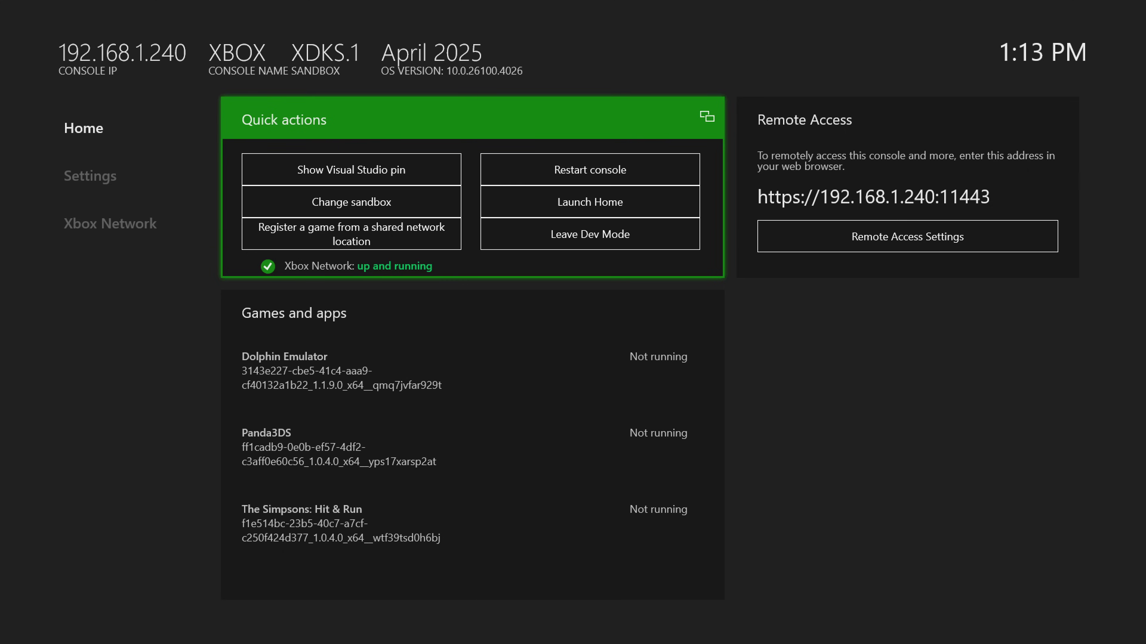
# - Back on the console's Dev Home, launch Panda3DS from Games and apps
pyautogui.press('Left')
pyautogui.press('Down')
pyautogui.press('Down')
pyautogui.press('Up')
pyautogui.press('Up')
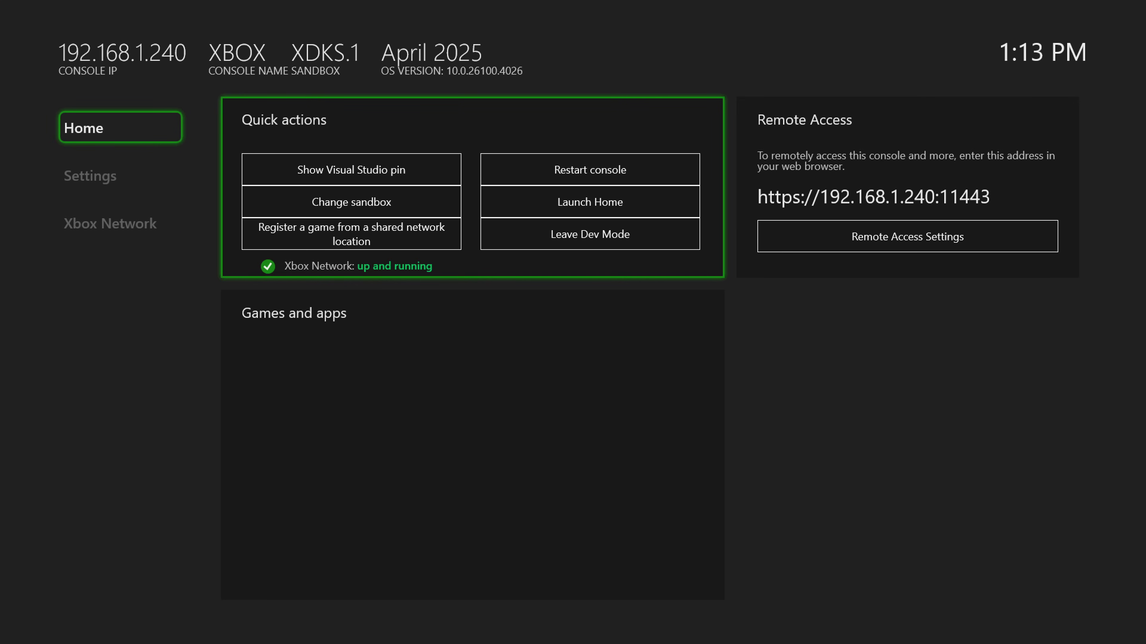
pyautogui.press('Right')
pyautogui.press('Down')
pyautogui.press('Down')
pyautogui.press('Down')
pyautogui.press('Down')
pyautogui.press('Down')
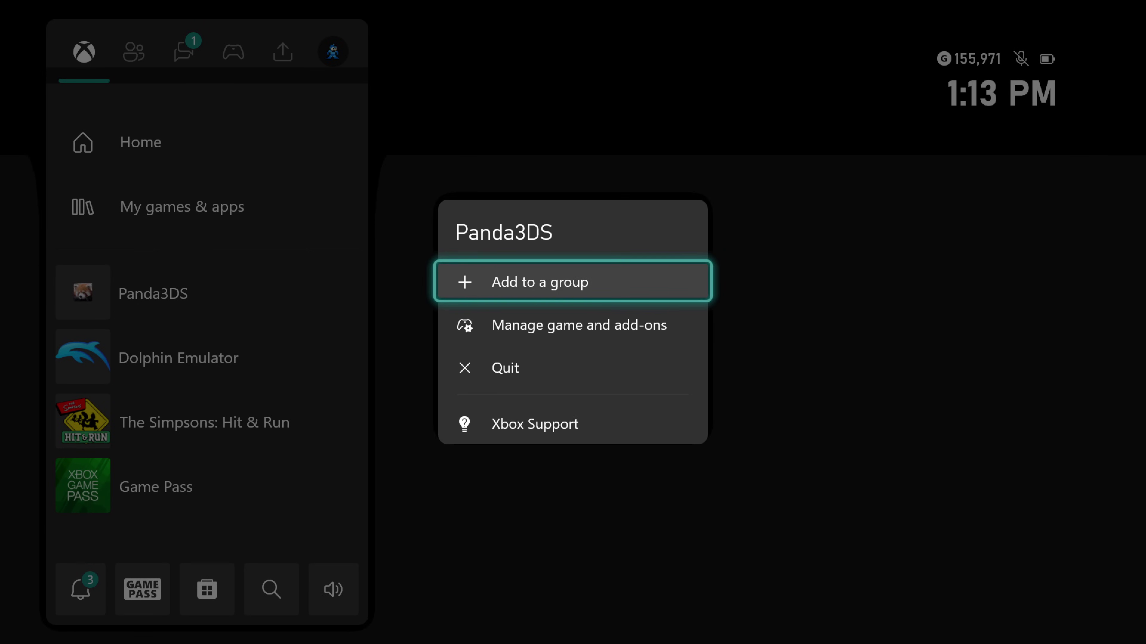
# - Quit Panda3DS through the Xbox guide and launch it again from Games and apps
pyautogui.press('Down')
pyautogui.press('Down')
pyautogui.press('Return')
pyautogui.press('Escape')
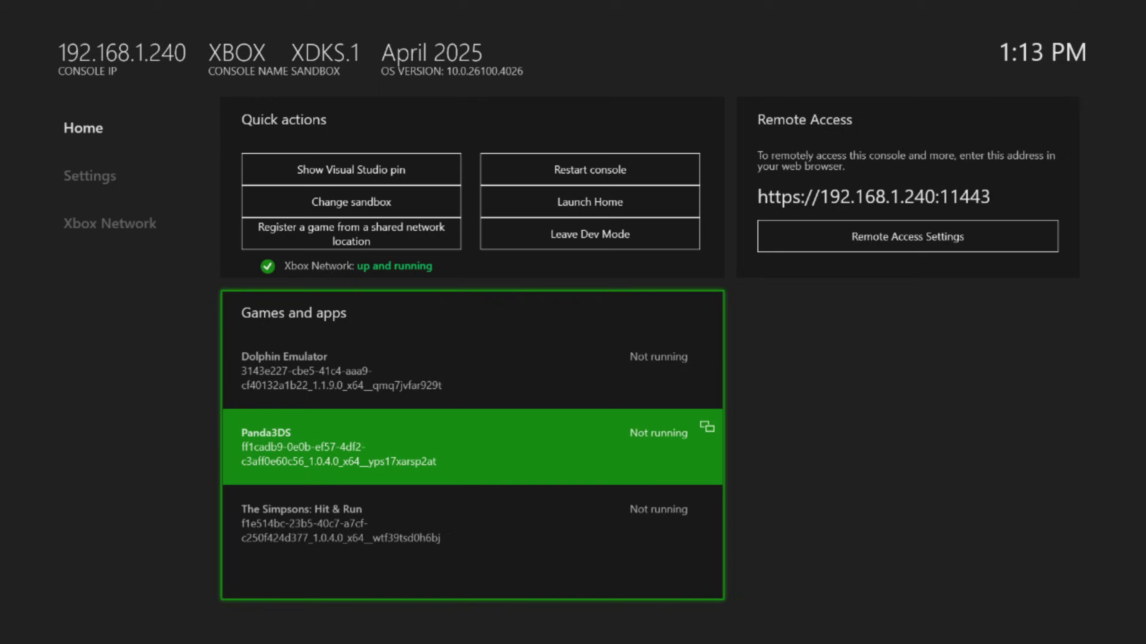
pyautogui.press('Return')
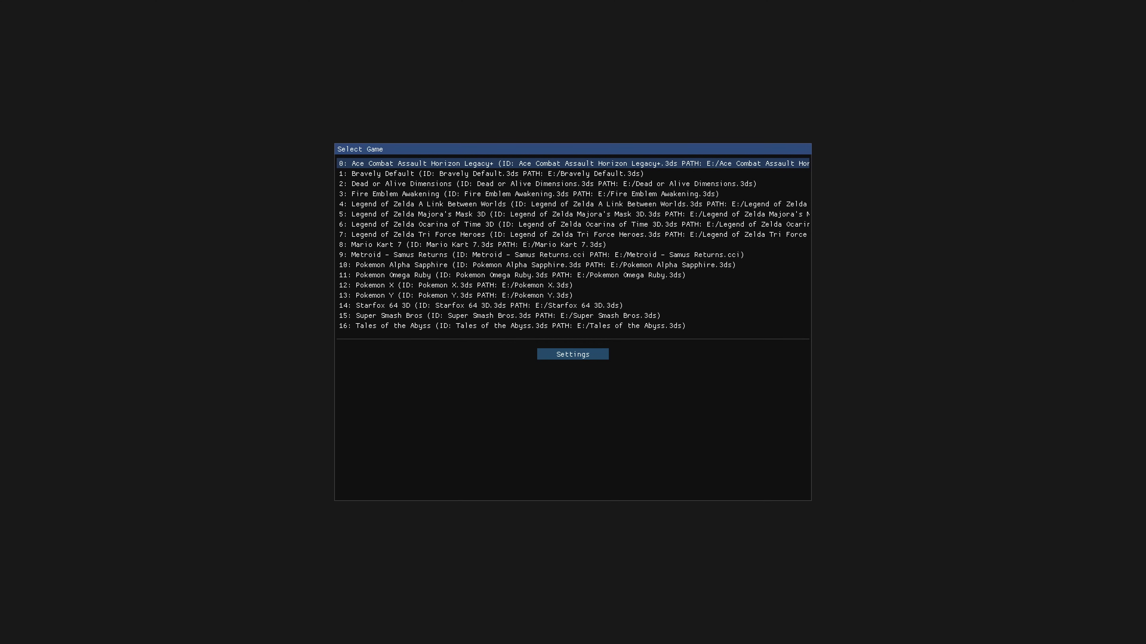
# - Look through the full list of 3DS games that Panda3DS found on the USB drive
pyautogui.press('Down')
pyautogui.press('Down')
pyautogui.press('Down')
pyautogui.press('Down')
pyautogui.press('Down')
pyautogui.press('Down')
pyautogui.press('Down')
pyautogui.press('Down')
pyautogui.press('Down')
pyautogui.press('Down')
pyautogui.press('Down')
pyautogui.press('Down')
pyautogui.press('Down')
pyautogui.press('Down')
pyautogui.press('Down')
pyautogui.press('Down')
pyautogui.press('Down')
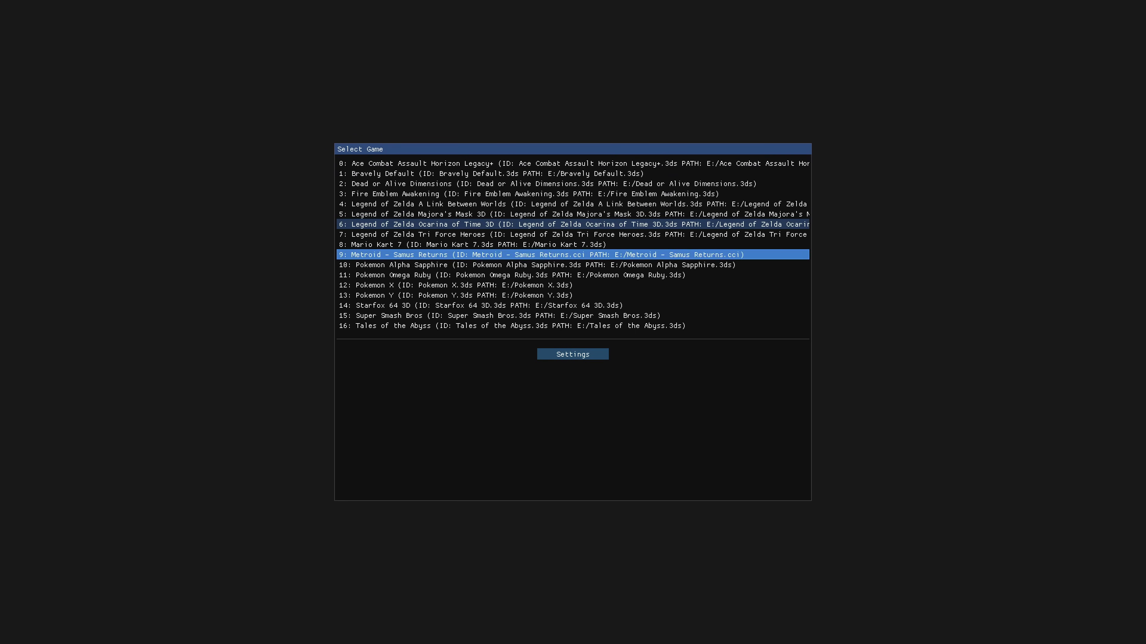
pyautogui.press('Up')
pyautogui.press('Up')
pyautogui.press('Up')
pyautogui.press('Up')
pyautogui.press('Up')
pyautogui.press('Up')
pyautogui.press('Up')
pyautogui.press('Up')
pyautogui.press('Up')
pyautogui.press('Up')
pyautogui.press('Up')
pyautogui.press('Up')
pyautogui.press('Up')
pyautogui.press('Up')
pyautogui.press('Up')
pyautogui.press('Up')
pyautogui.press('Down')
pyautogui.press('Down')
pyautogui.press('Down')
pyautogui.press('Down')
pyautogui.press('Down')
pyautogui.press('Down')
pyautogui.press('Down')
pyautogui.press('Down')
pyautogui.press('Down')
pyautogui.press('Down')
pyautogui.press('Down')
pyautogui.press('Down')
pyautogui.press('Down')
pyautogui.press('Down')
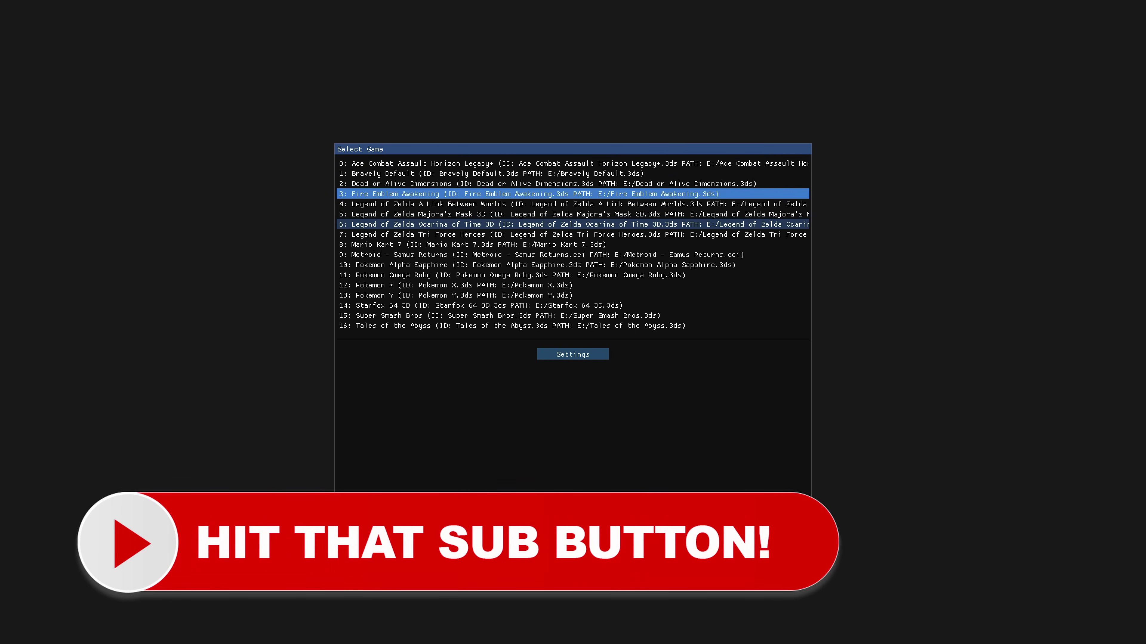
pyautogui.press('Up')
pyautogui.press('Up')
pyautogui.press('Up')
pyautogui.press('Up')
pyautogui.press('Up')
pyautogui.press('Up')
pyautogui.press('Up')
pyautogui.press('Up')
pyautogui.press('Up')
pyautogui.press('Up')
pyautogui.press('Up')
pyautogui.press('Up')
pyautogui.press('Up')
pyautogui.press('Up')
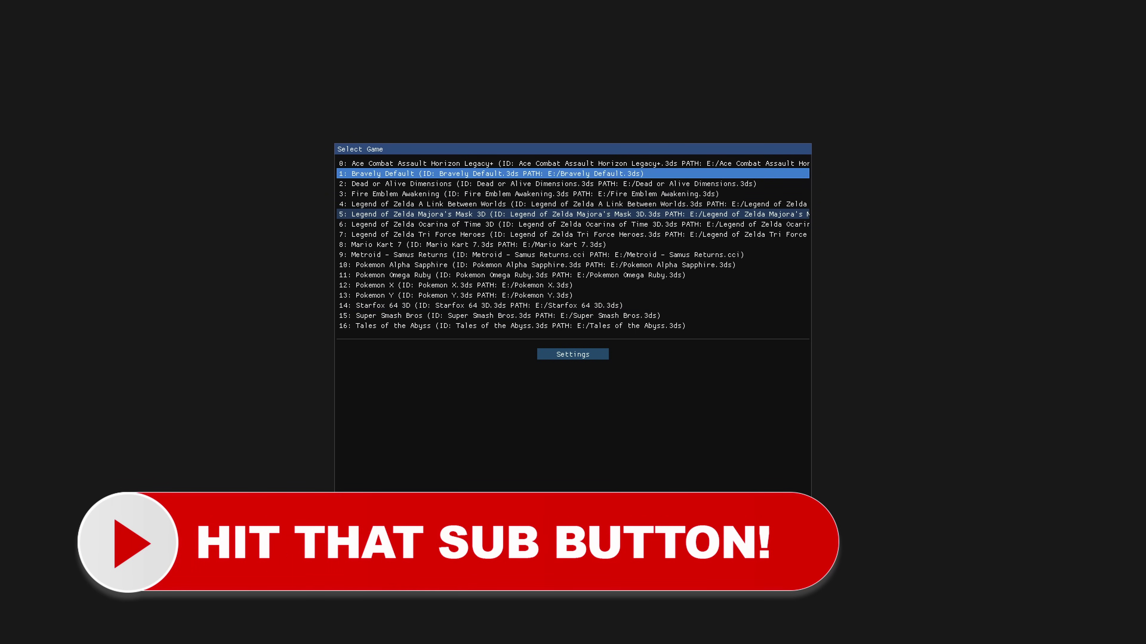
# - Run Metroid - Samus Returns from the game list and quit back to the main menu from its Samus Files screen
pyautogui.press('Down')
pyautogui.press('Down')
pyautogui.press('Down')
pyautogui.press('Down')
pyautogui.press('Down')
pyautogui.press('Down')
pyautogui.press('Down')
pyautogui.press('Down')
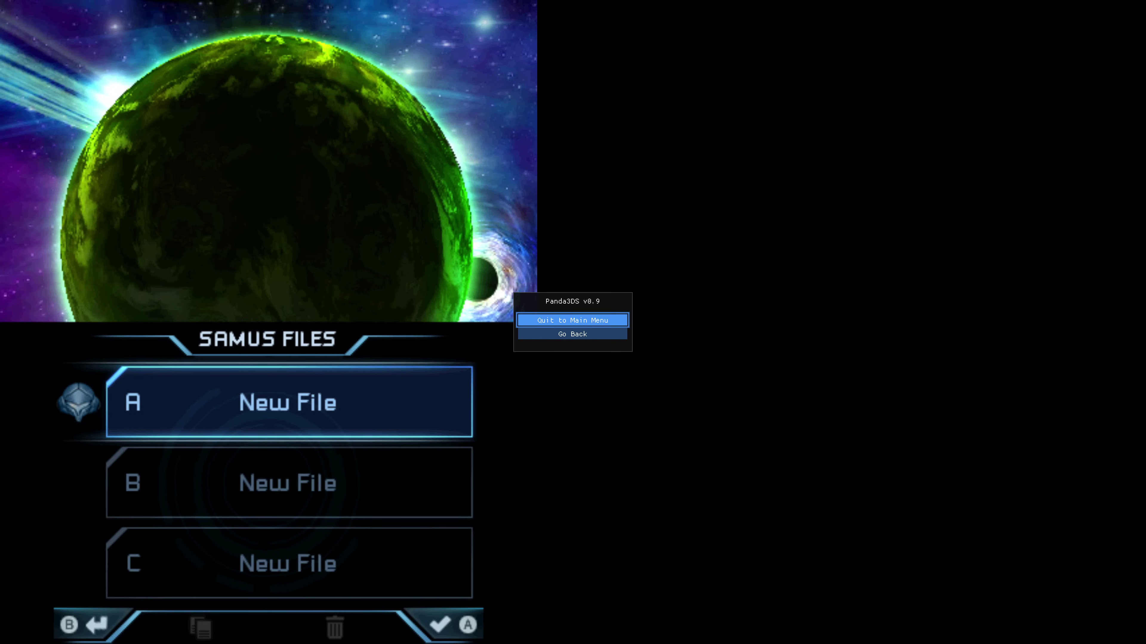
pyautogui.press('Return')
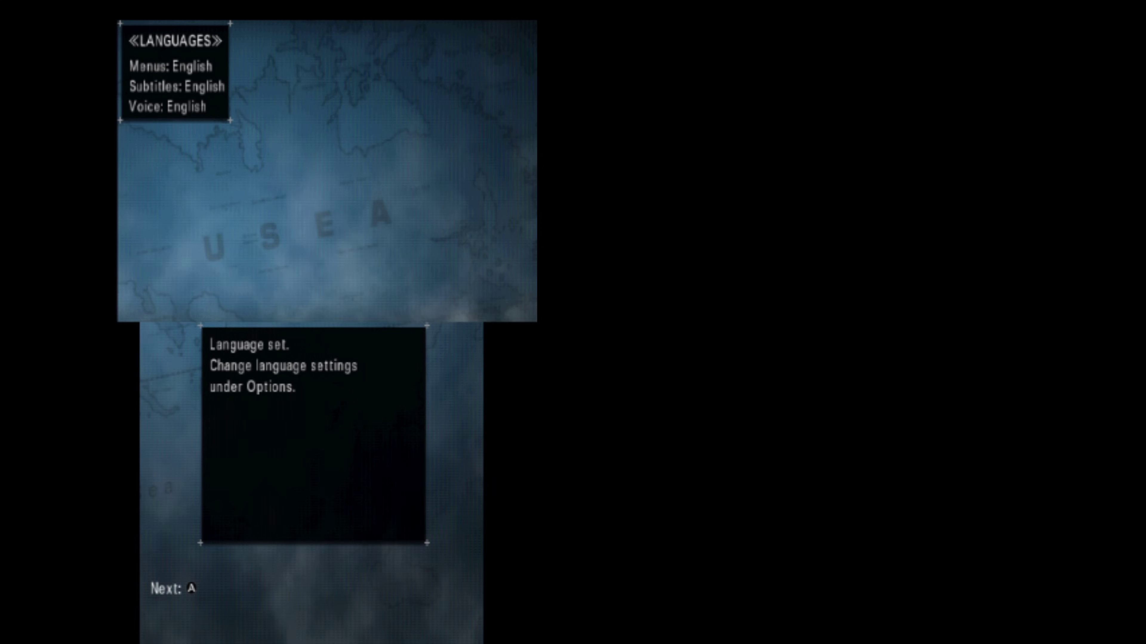
# - Quit Ace Combat Assault Horizon Legacy+ to the main menu and open the emulator's Settings
pyautogui.press('Escape')
pyautogui.press('Return')
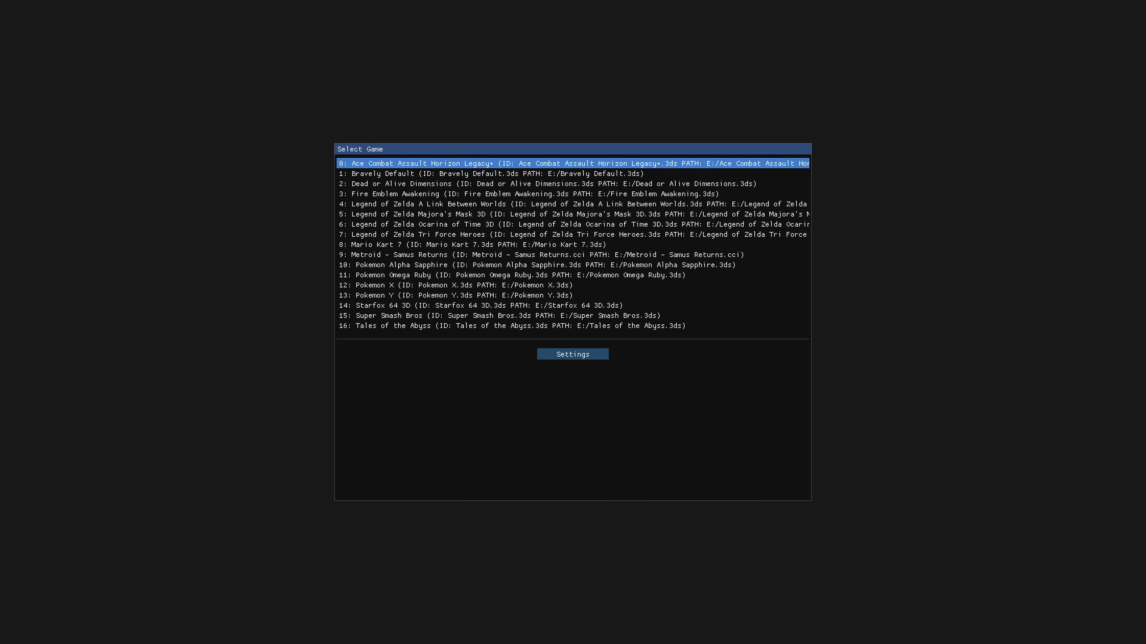
pyautogui.press('Down')
pyautogui.press('Down')
pyautogui.press('Down')
pyautogui.press('Down')
pyautogui.press('Down')
pyautogui.press('Down')
pyautogui.press('Down')
pyautogui.press('Down')
pyautogui.press('Down')
pyautogui.press('Down')
pyautogui.press('Down')
pyautogui.press('Down')
pyautogui.press('Down')
pyautogui.press('Down')
pyautogui.press('Down')
pyautogui.press('Down')
pyautogui.press('Down')
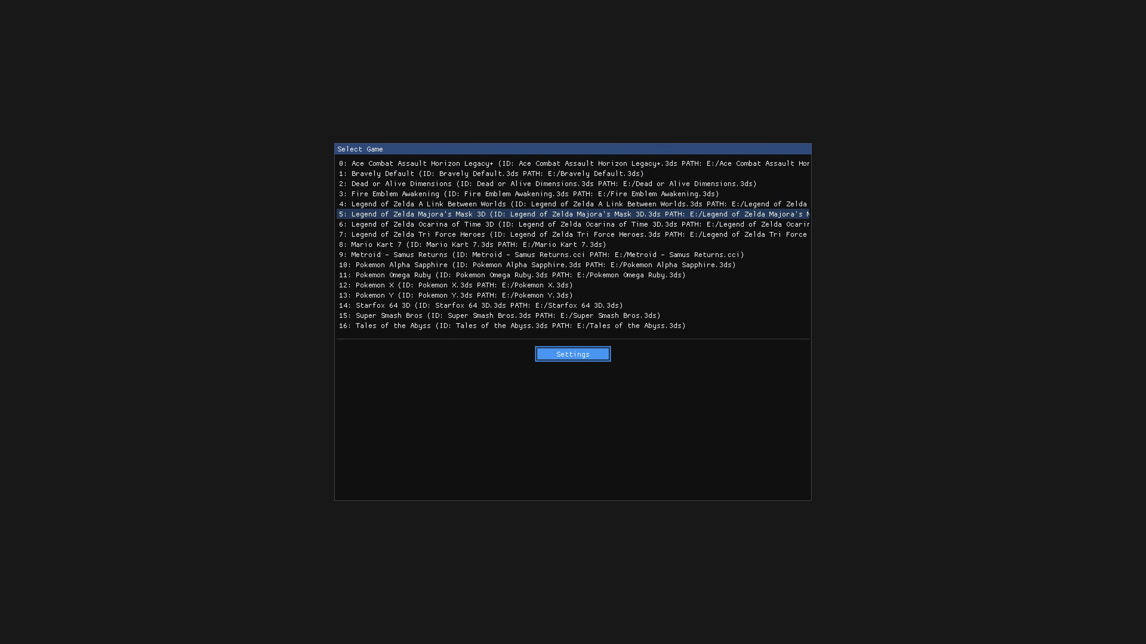
pyautogui.press('Return')
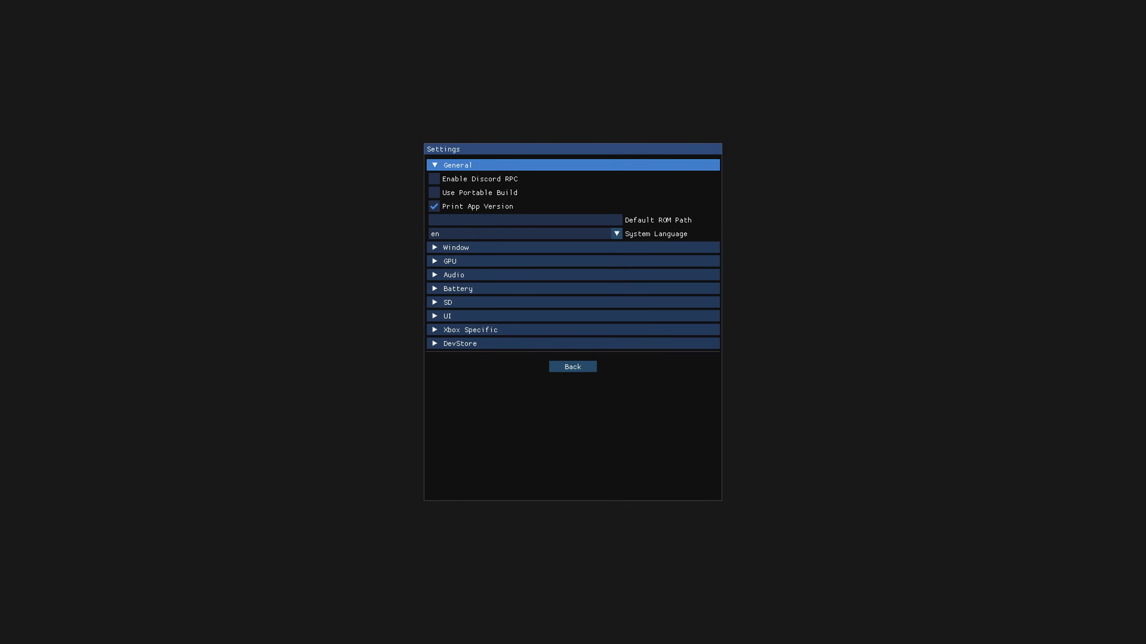
# - Examine the options in the General, Window and GPU settings sections, collapsing each one before expanding the next
pyautogui.press('Return')
pyautogui.press('Down')
pyautogui.press('Return')
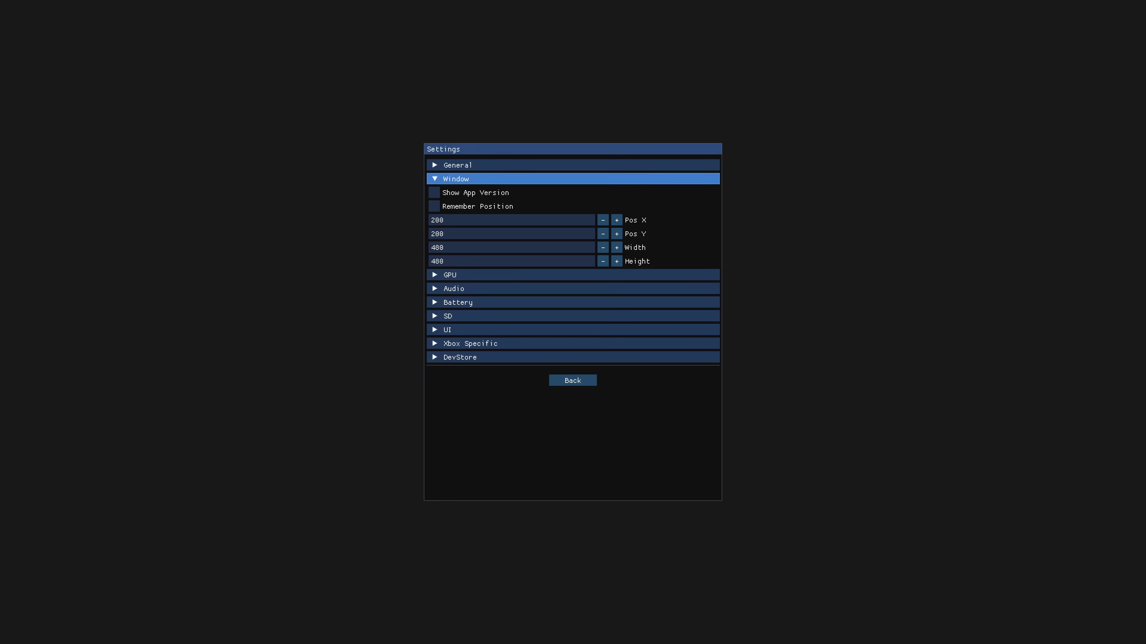
pyautogui.press('Return')
pyautogui.press('Down')
pyautogui.press('Return')
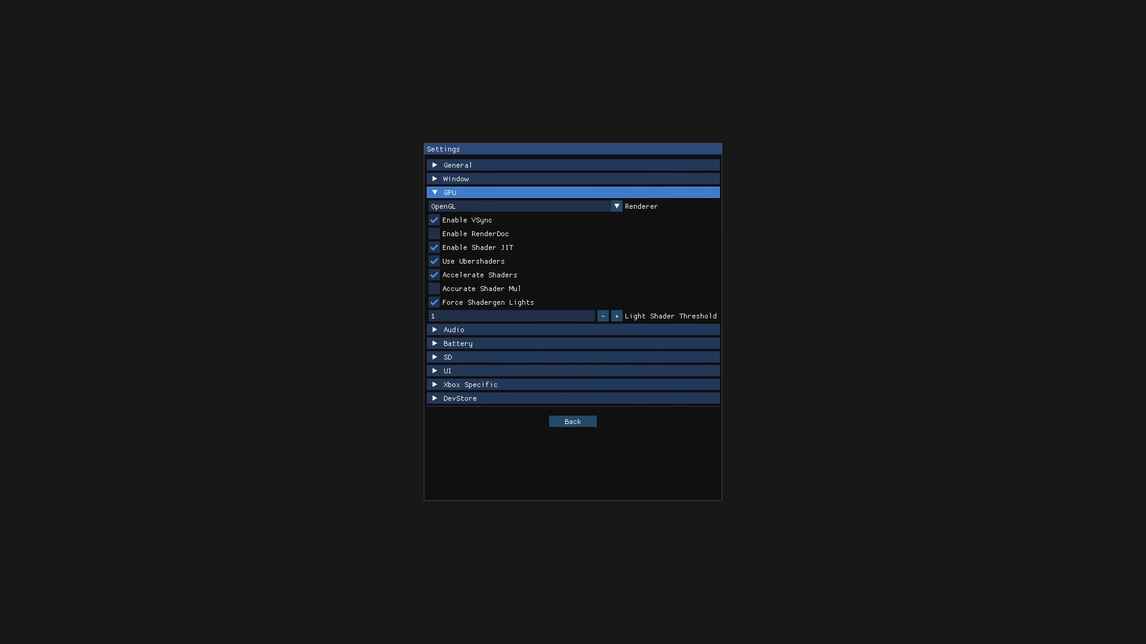
# - Turn on Enable Audio in the Audio settings and collapse the section
pyautogui.press('Return')
pyautogui.press('Down')
pyautogui.press('Return')
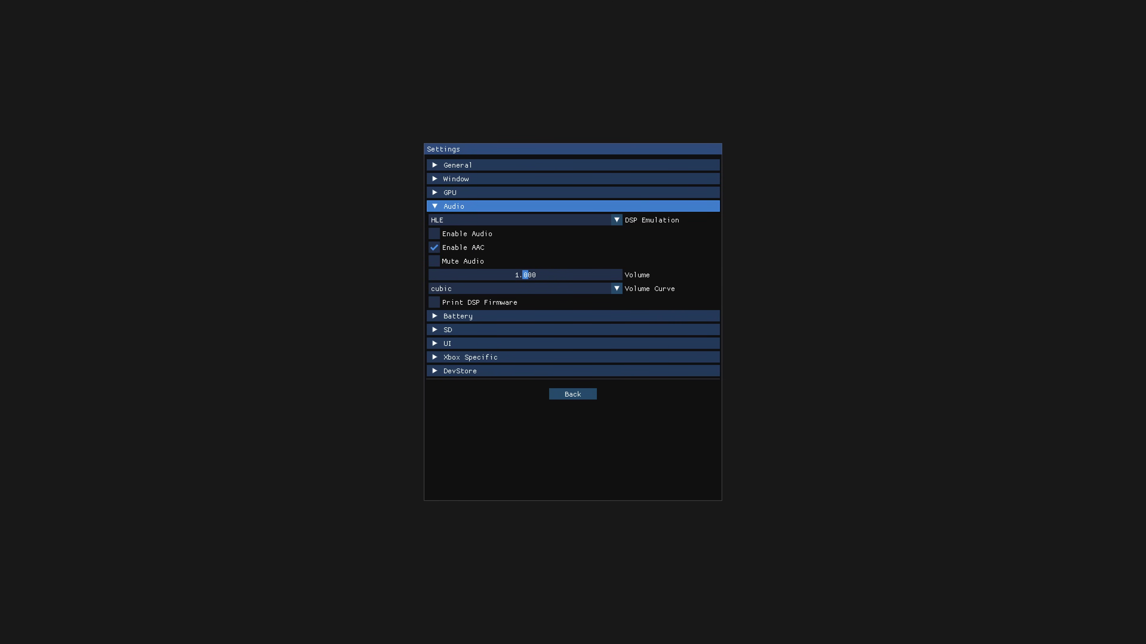
pyautogui.press('Down')
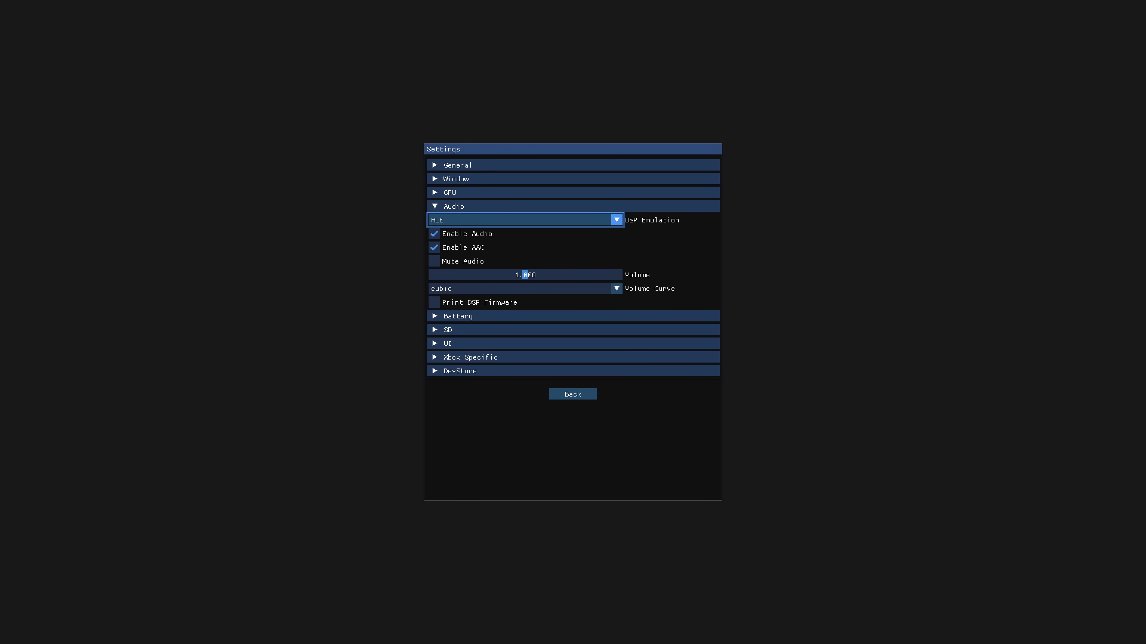
pyautogui.press('Up')
pyautogui.press('Left')
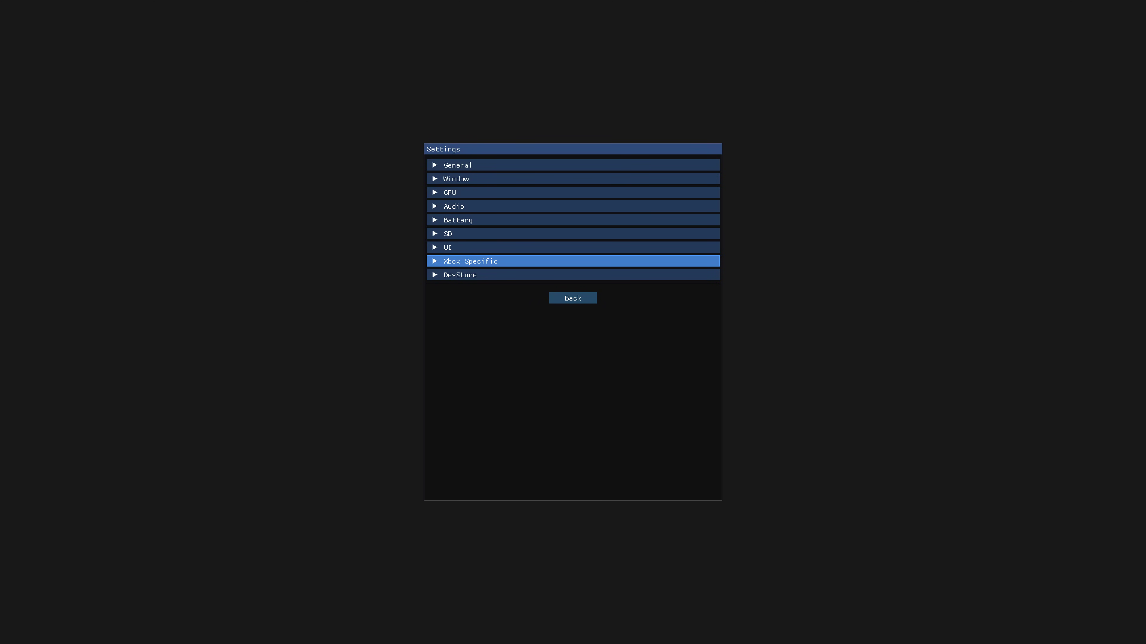
# - Examine the Xbox Specific settings and the GL Backend choices, keeping DesktopGL selected, and collapse the section
pyautogui.press('Right')
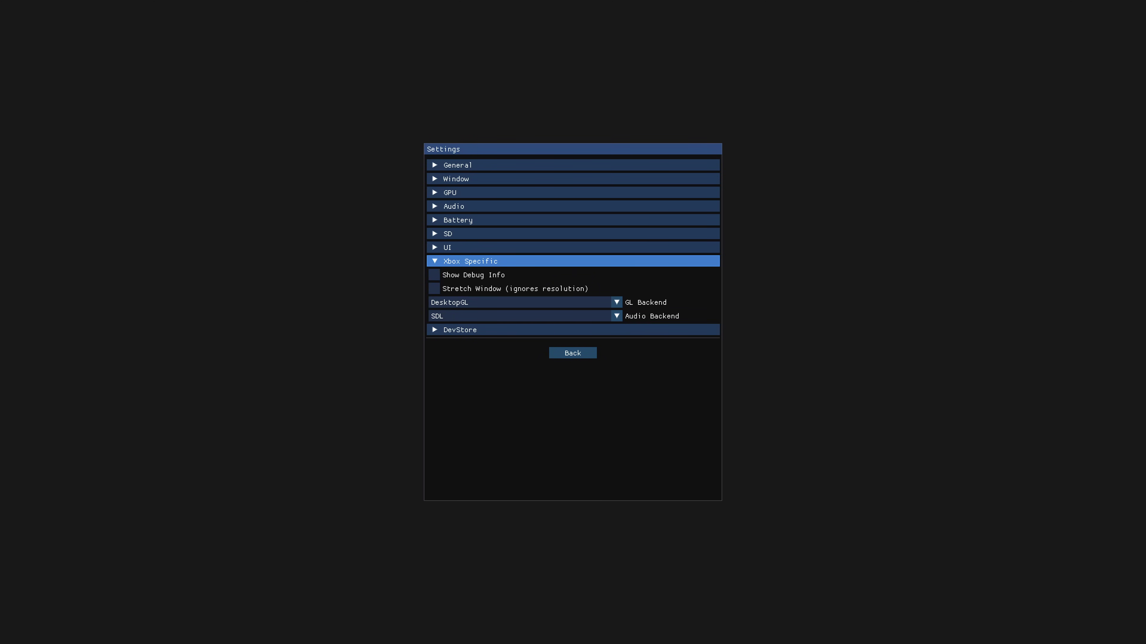
pyautogui.press('Down')
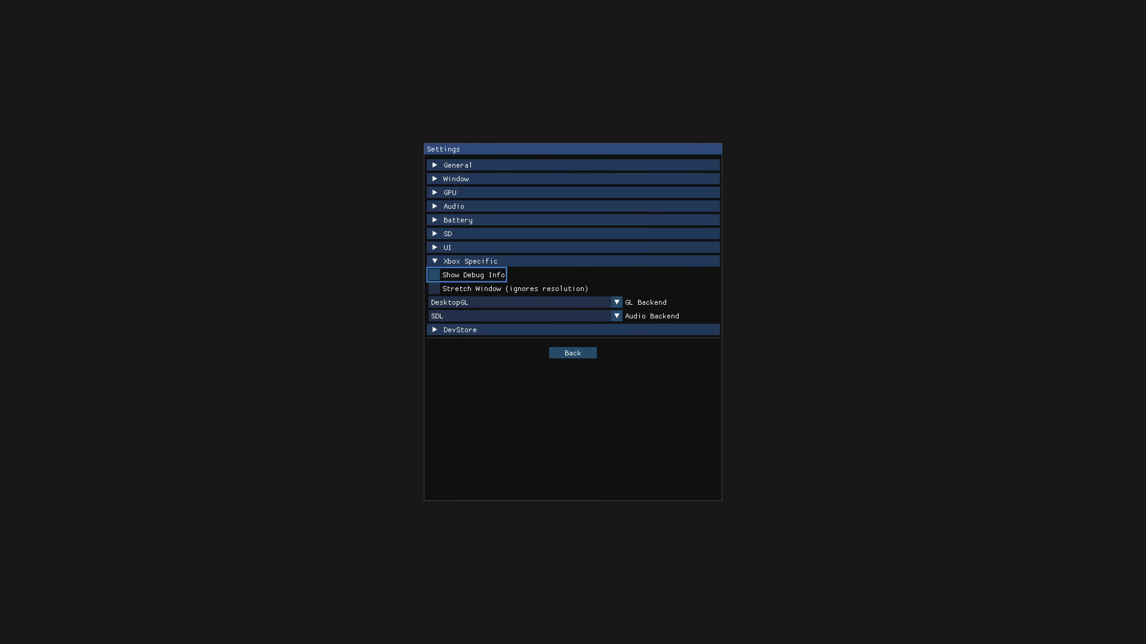
pyautogui.press('Down')
pyautogui.press('Down')
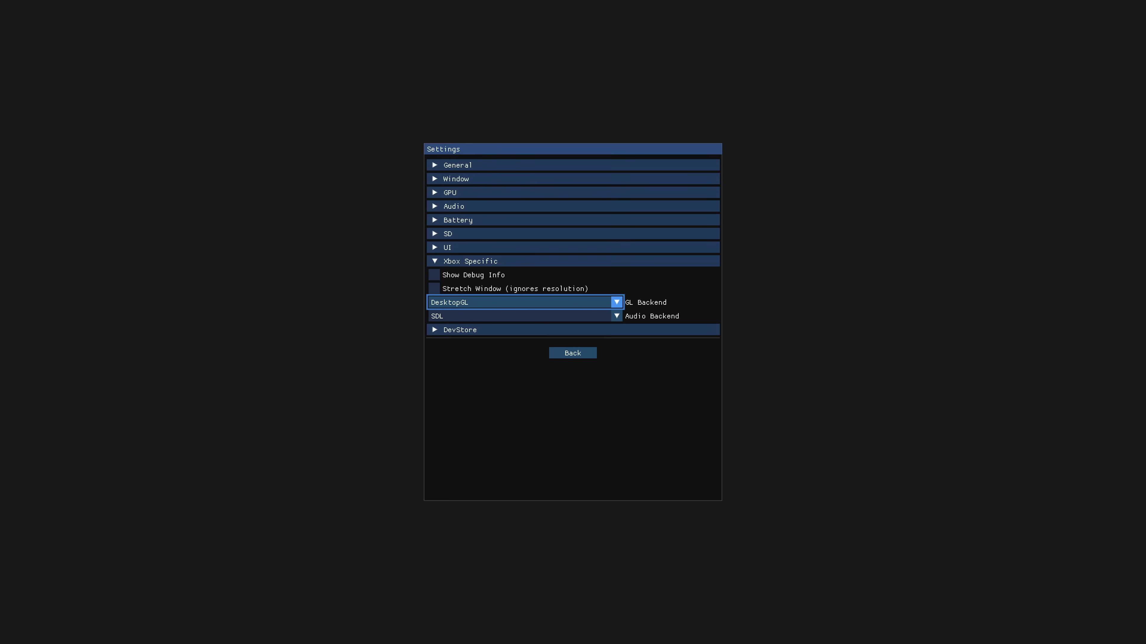
pyautogui.press('Return')
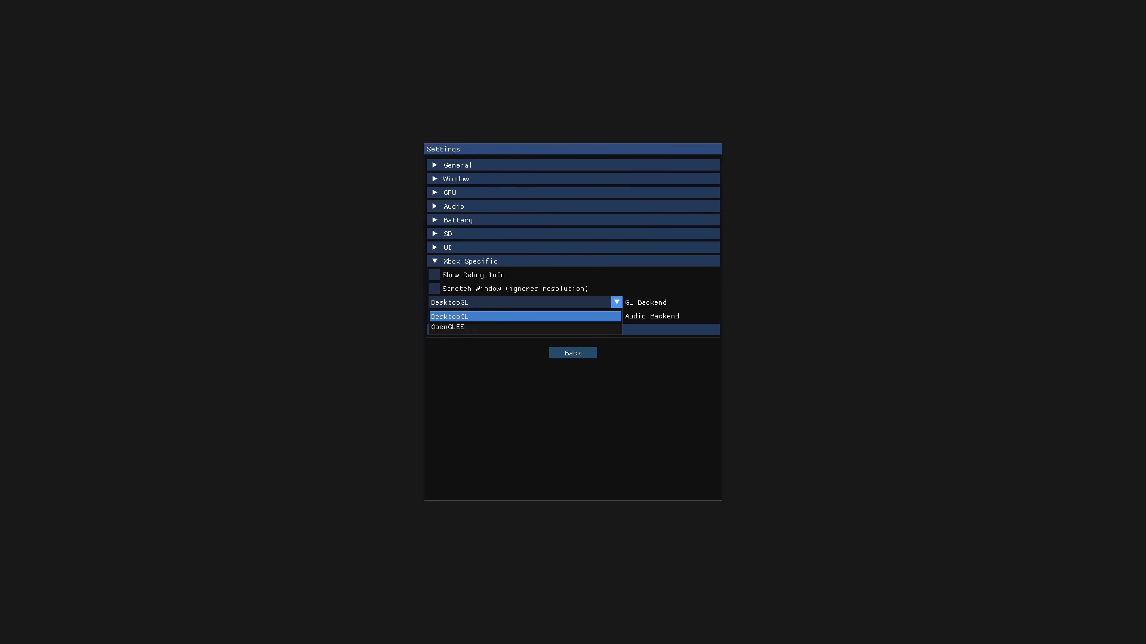
pyautogui.press('Down')
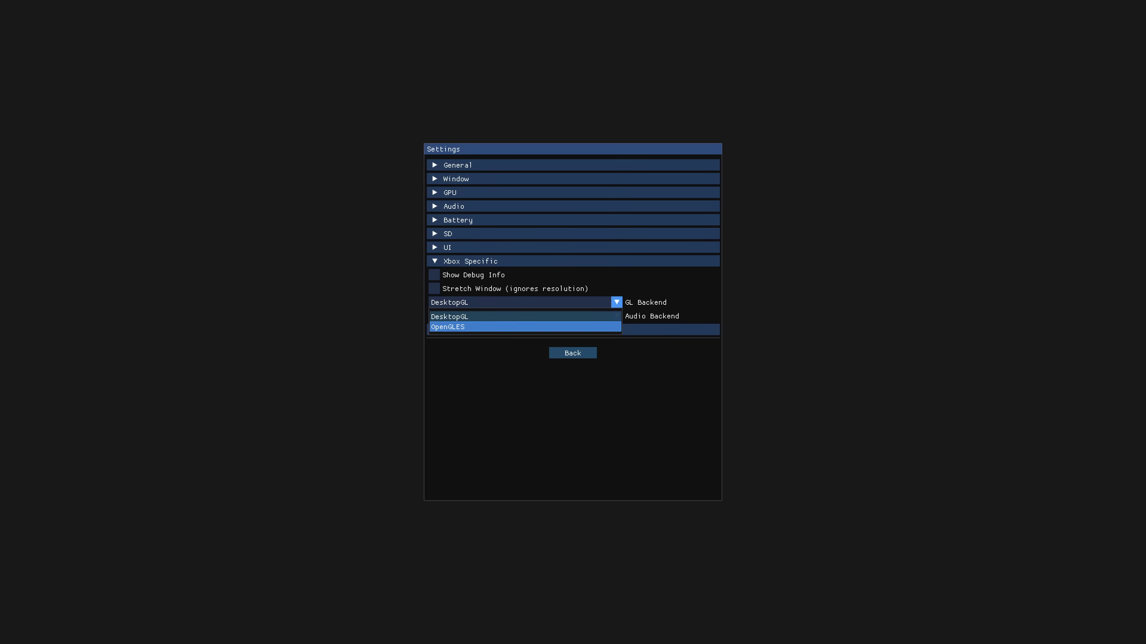
pyautogui.press('Up')
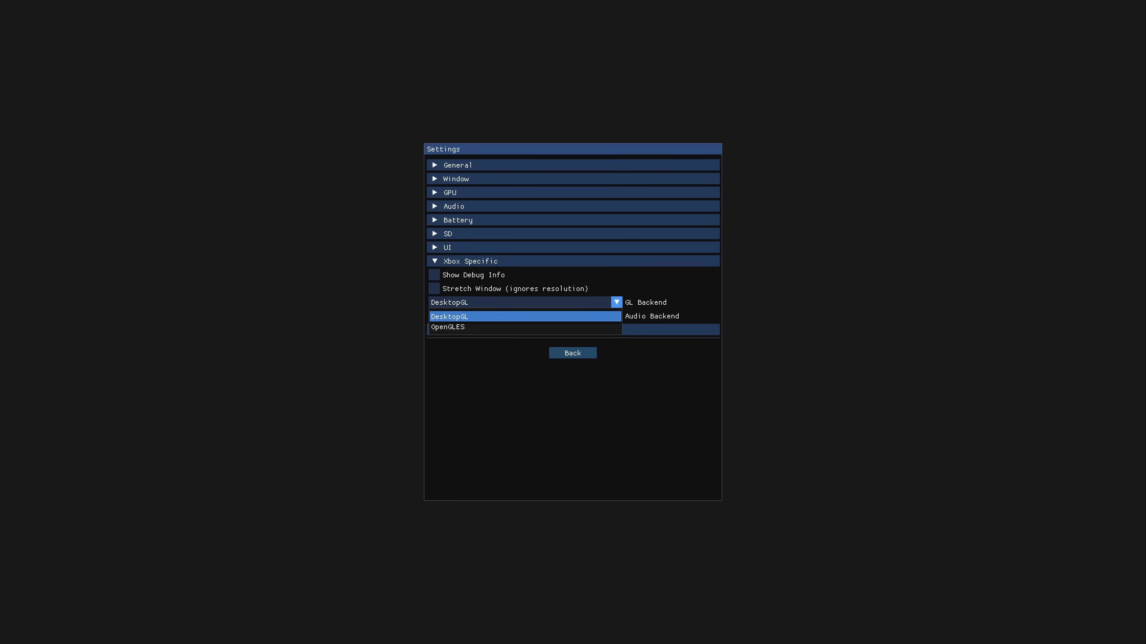
pyautogui.press('Return')
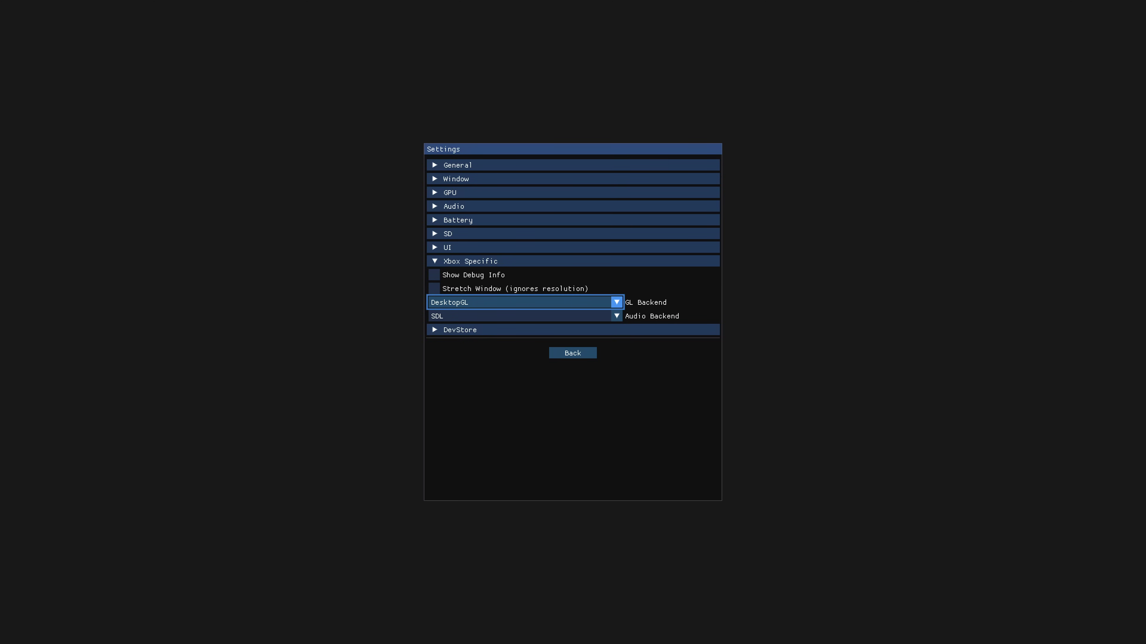
pyautogui.press('Up')
pyautogui.press('Up')
pyautogui.press('Up')
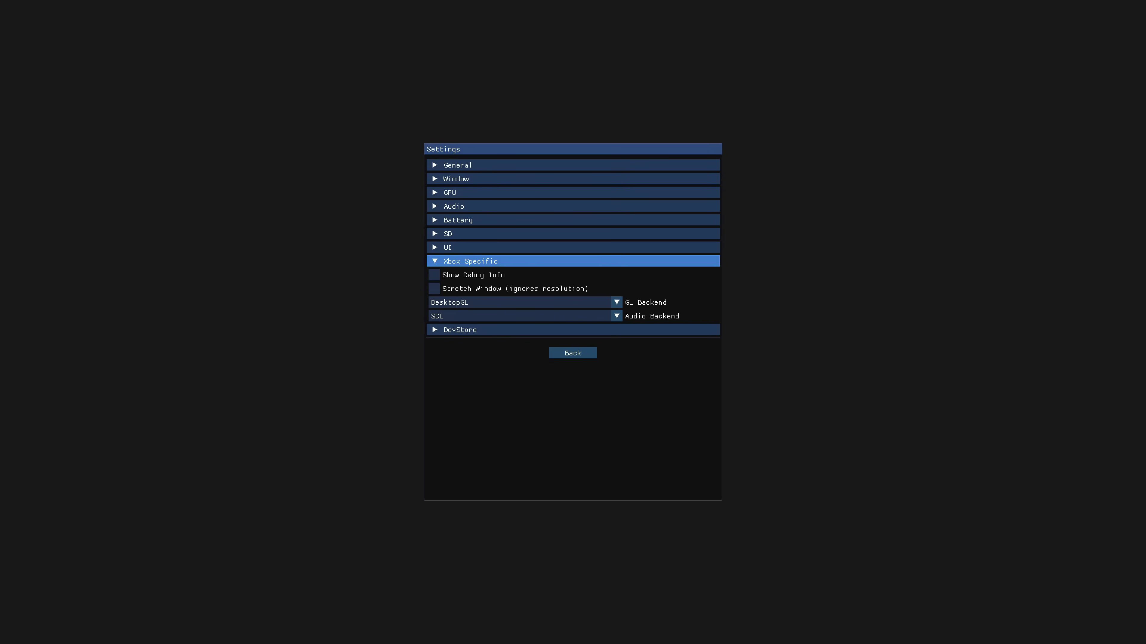
pyautogui.press('Left')
# - Examine the DevStore options for the secret key, cloud saves and updates, and return to the game list
pyautogui.press('Down')
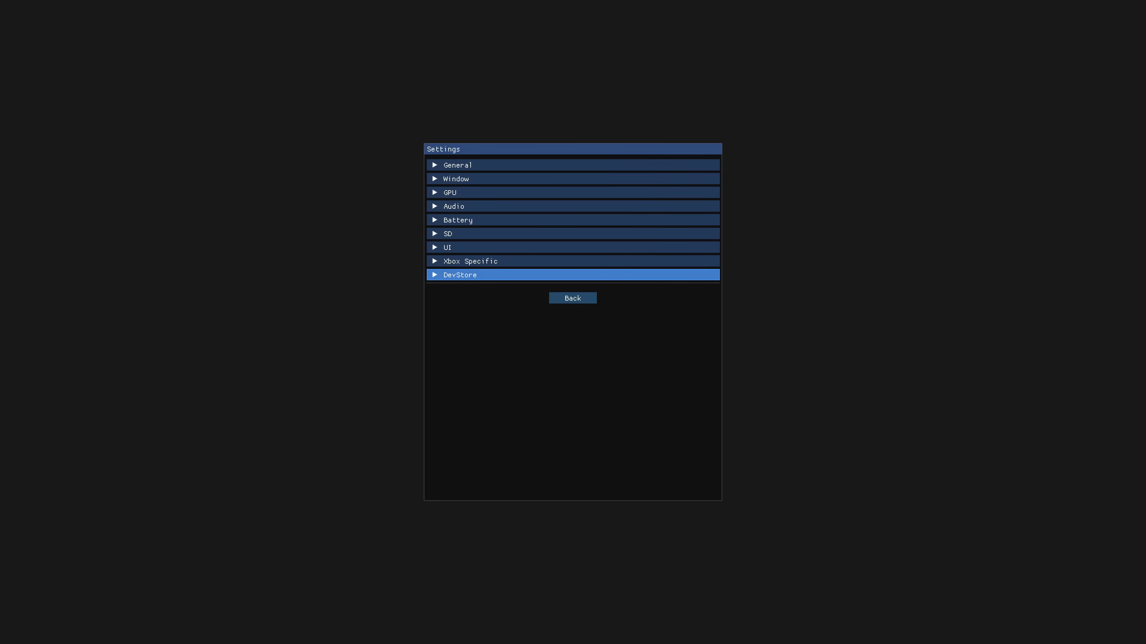
pyautogui.press('Right')
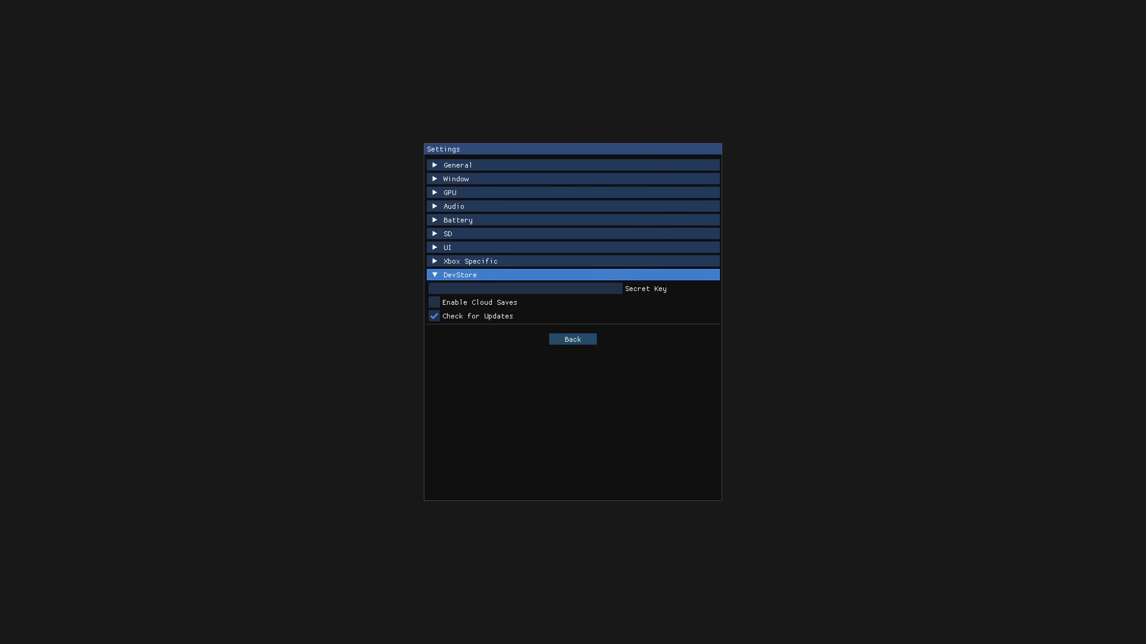
pyautogui.press('Down')
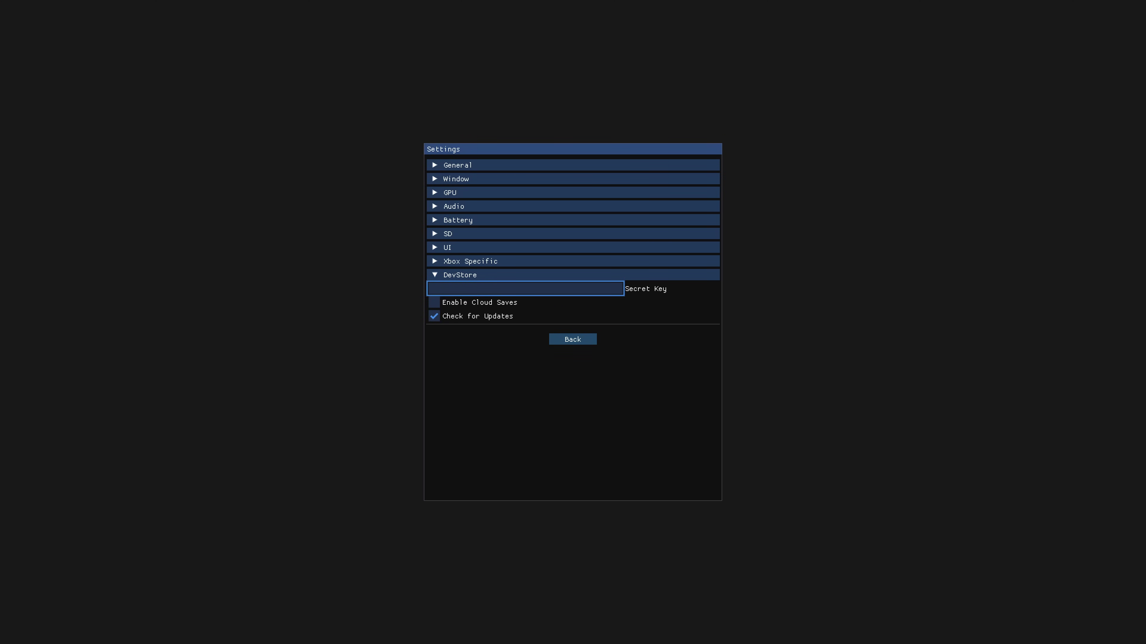
pyautogui.press('Down')
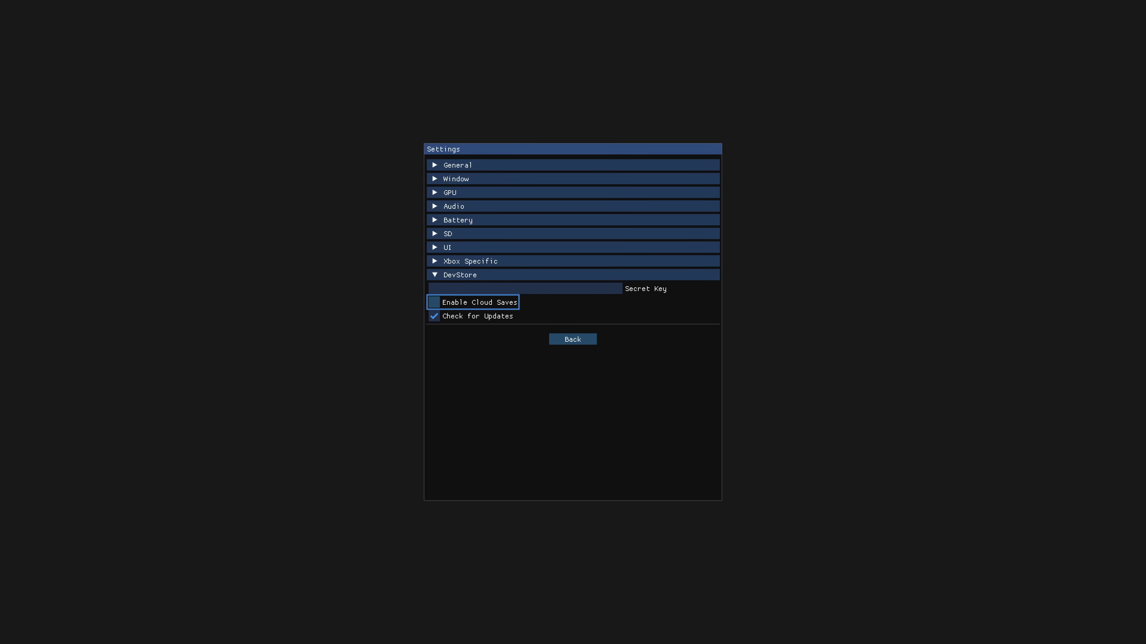
pyautogui.press('Down')
pyautogui.press('Down')
pyautogui.press('Up')
pyautogui.press('Up')
pyautogui.press('Up')
pyautogui.press('Up')
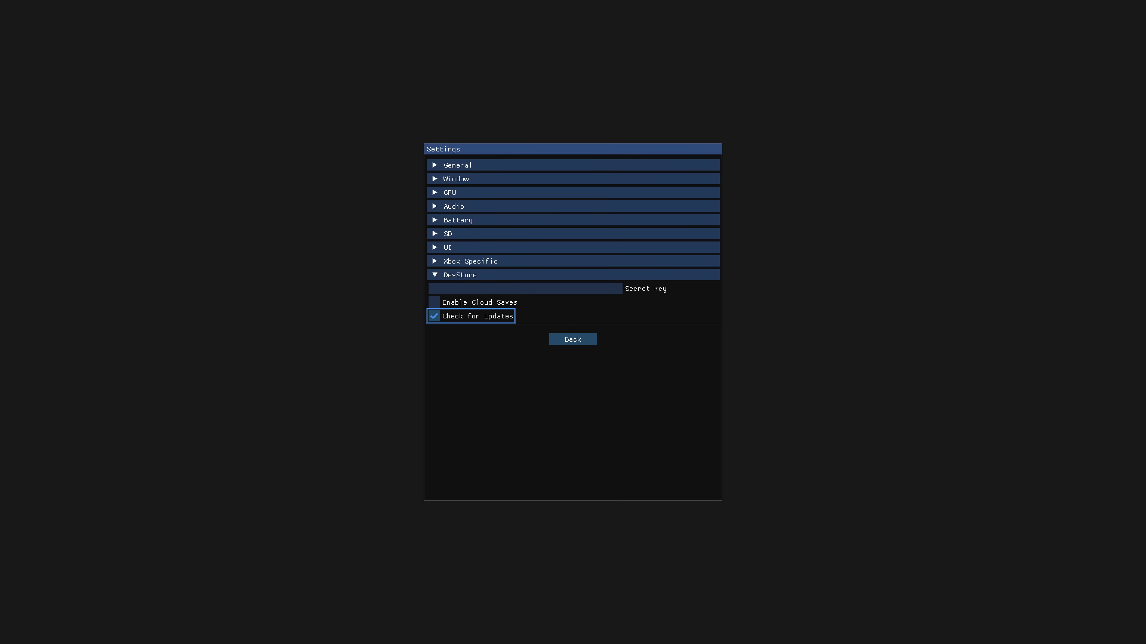
pyautogui.press('Left')
pyautogui.press('Down')
pyautogui.press('Return')
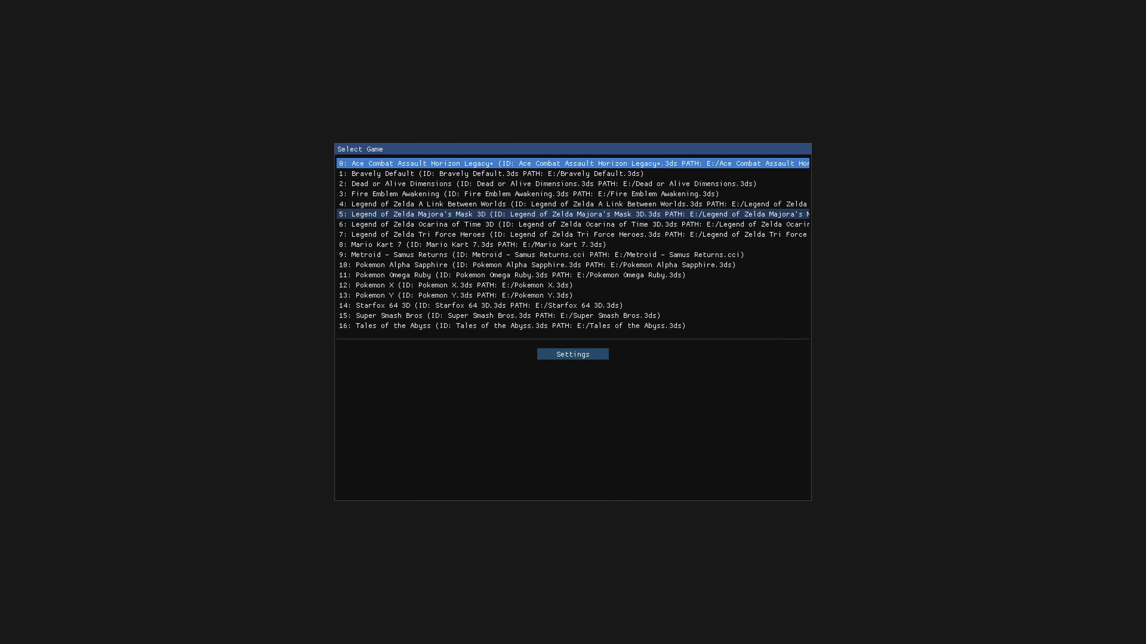
# - Browse up and down the Select Game list to review the available titles
pyautogui.press('Down')
pyautogui.press('Down')
pyautogui.press('Down')
pyautogui.press('Down')
pyautogui.press('Down')
pyautogui.press('Down')
pyautogui.press('Down')
pyautogui.press('Down')
pyautogui.press('Down')
pyautogui.press('Down')
pyautogui.press('Down')
pyautogui.press('Down')
pyautogui.press('Down')
pyautogui.press('Down')
pyautogui.press('Down')
pyautogui.press('Down')
pyautogui.press('Down')
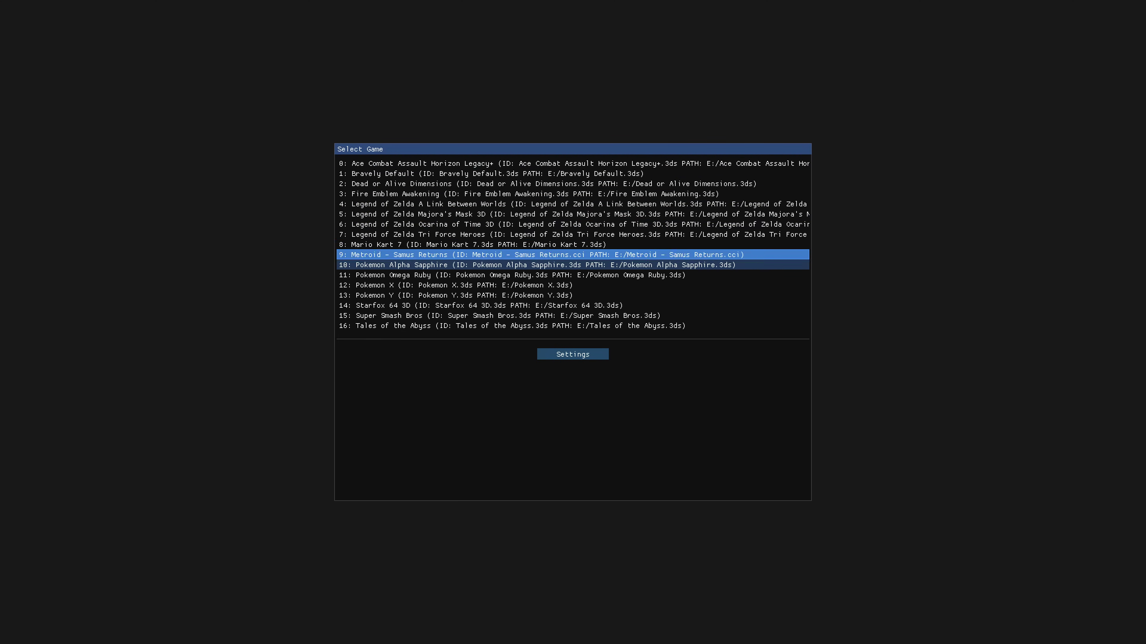
pyautogui.press('Up')
pyautogui.press('Up')
pyautogui.press('Up')
pyautogui.press('Up')
pyautogui.press('Up')
pyautogui.press('Up')
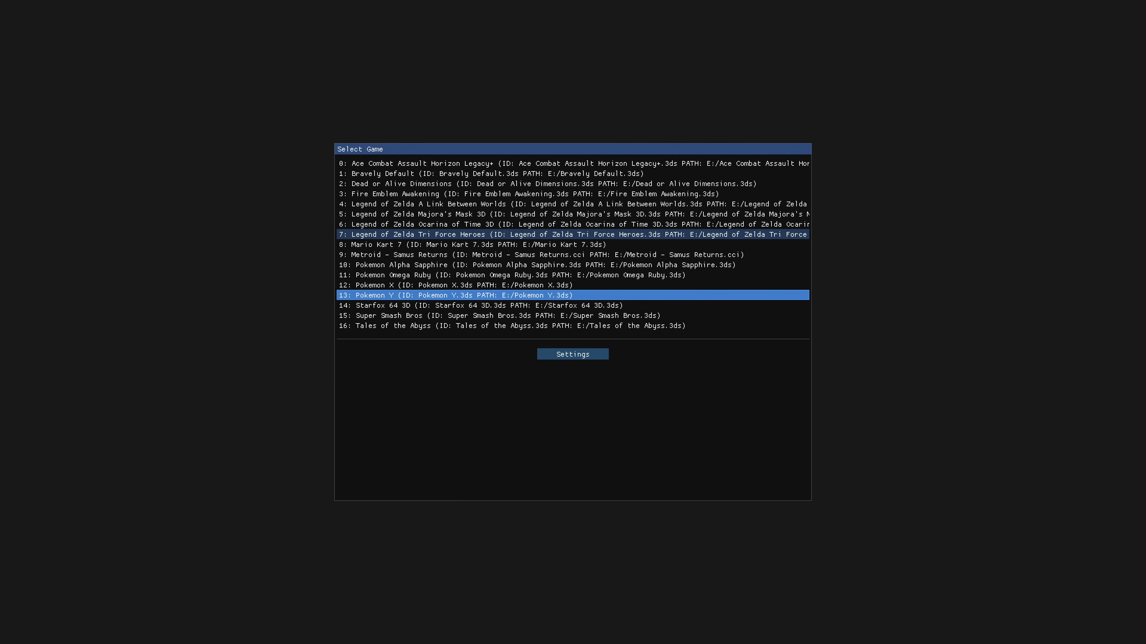
# - Go back up through the game list to the first entry, Ace Combat Assault Horizon Legacy+
pyautogui.press('Up')
pyautogui.press('Up')
pyautogui.press('Up')
pyautogui.press('Up')
pyautogui.press('Up')
pyautogui.press('Up')
pyautogui.press('Up')
pyautogui.press('Up')
pyautogui.press('Up')
pyautogui.press('Up')
pyautogui.press('Up')
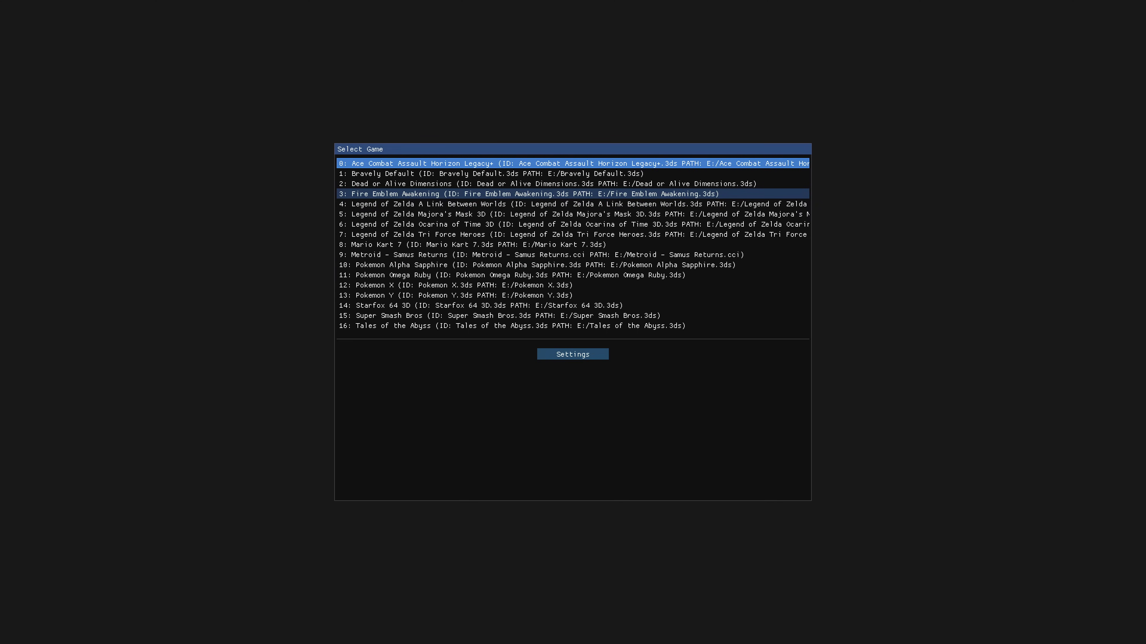